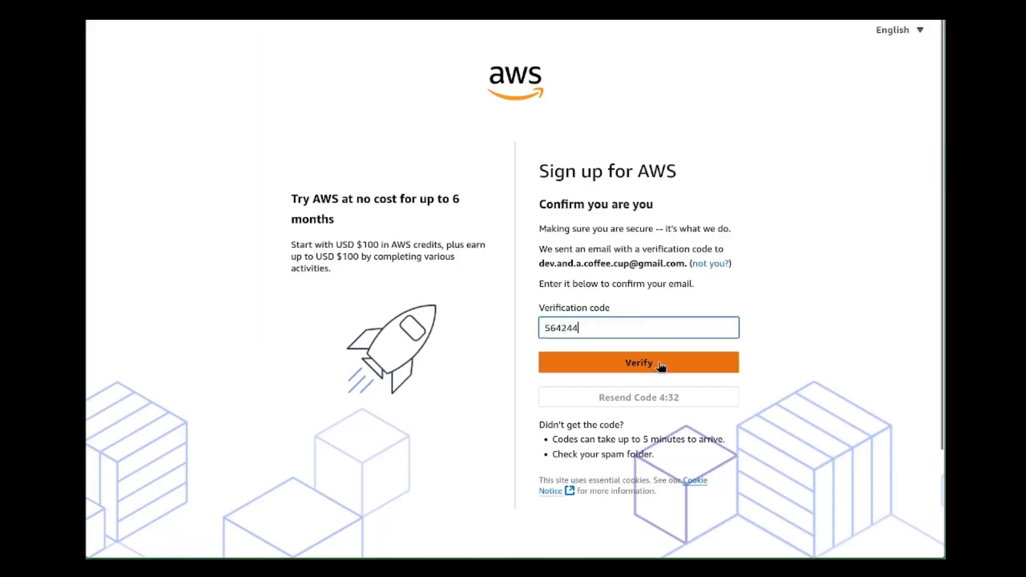
Enter the emailed verification code in the AWS sign-up form and verify the email address.
click(662, 364)
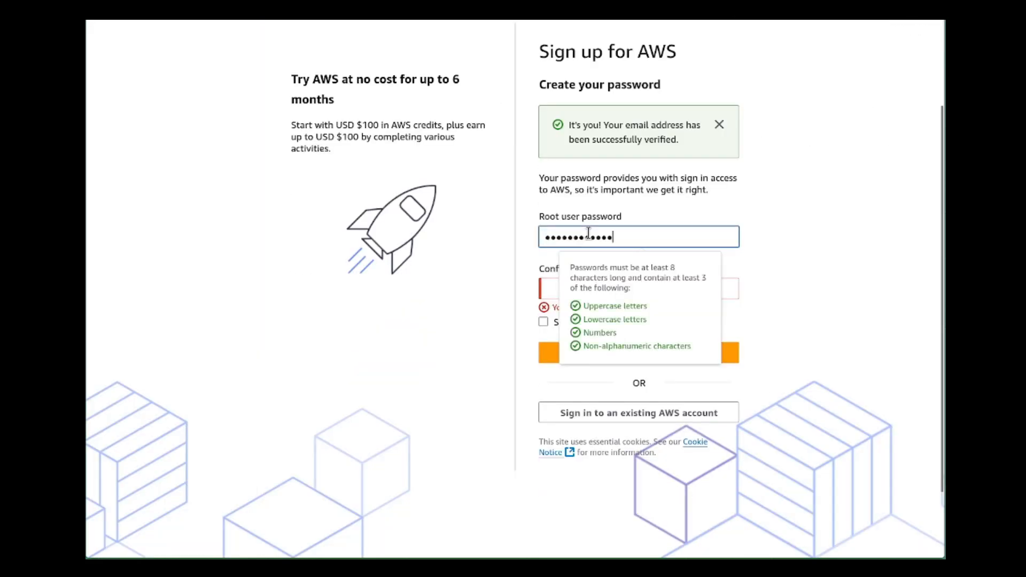
click(556, 289)
key(ctrl+v)
click(638, 280)
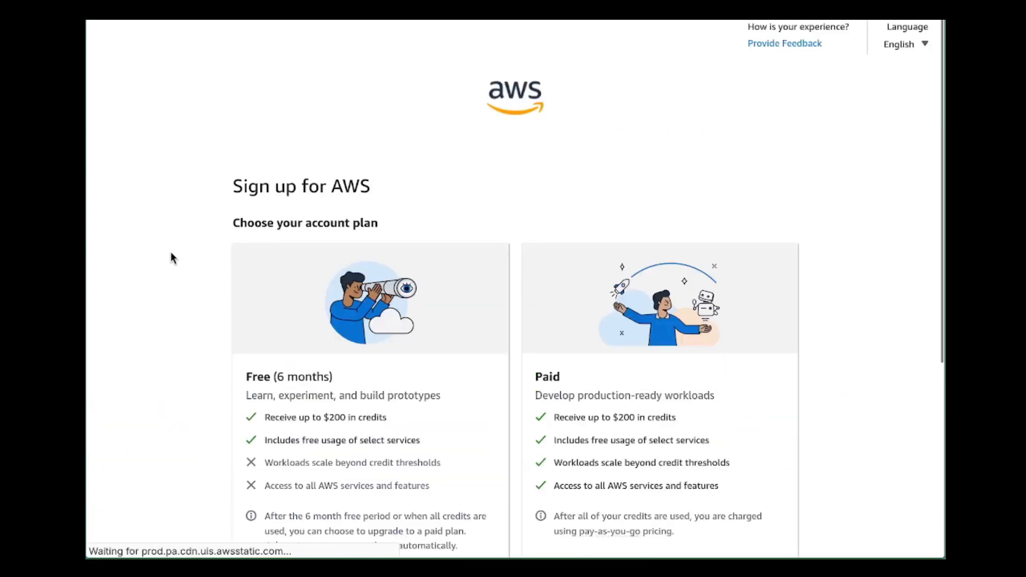
Choose the Free (6 months) account plan and proceed to the billing information.
scroll(477, 288, down, 3)
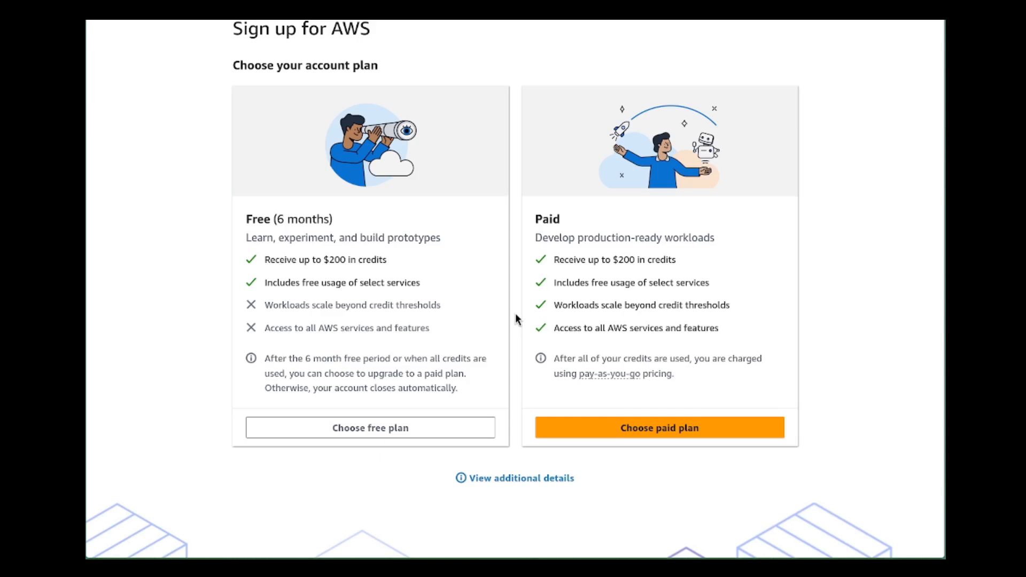
click(458, 434)
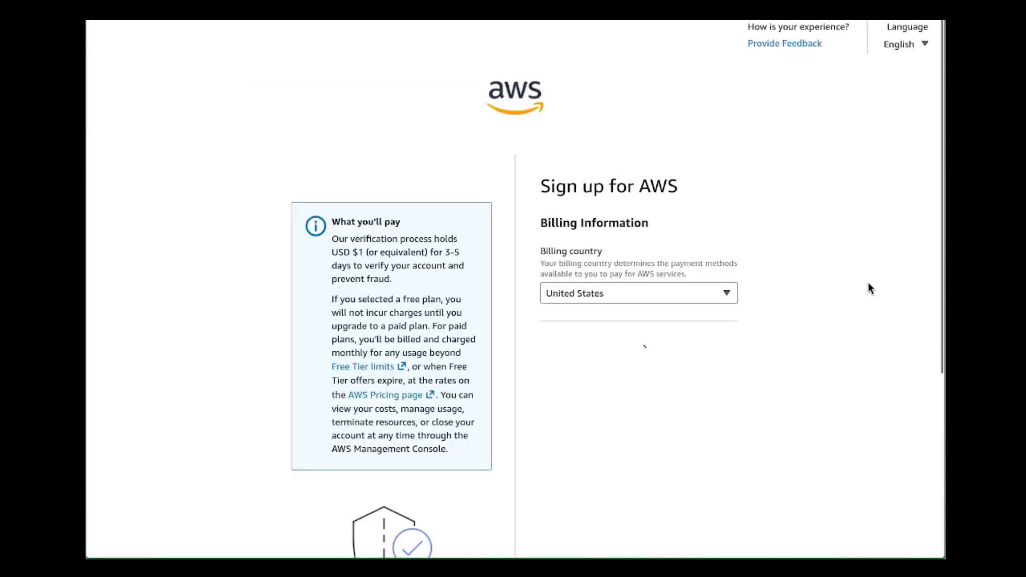
scroll(869, 283, down, 3)
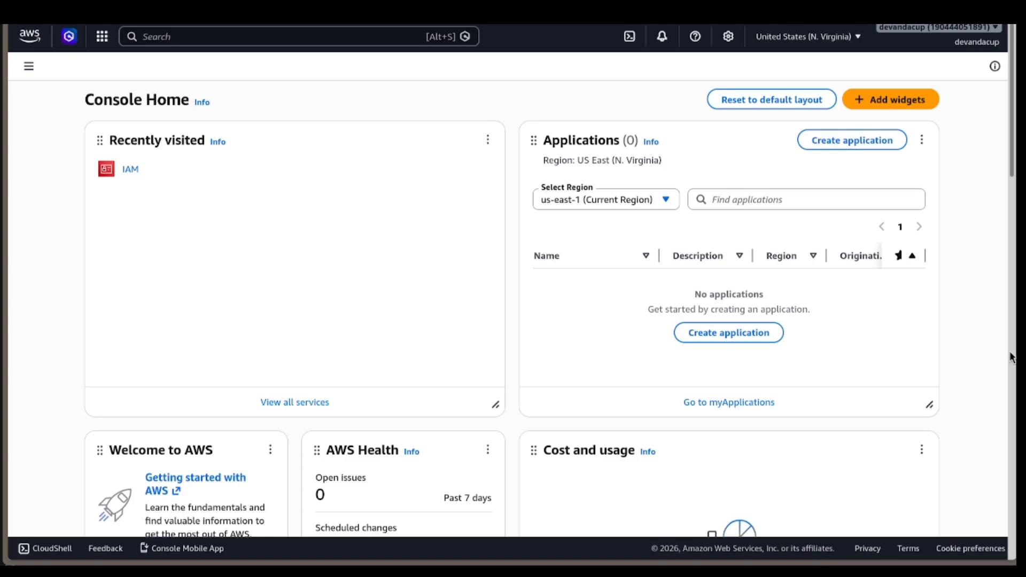
Open Budgets in Billing and Cost Management and start creating a budget.
click(988, 44)
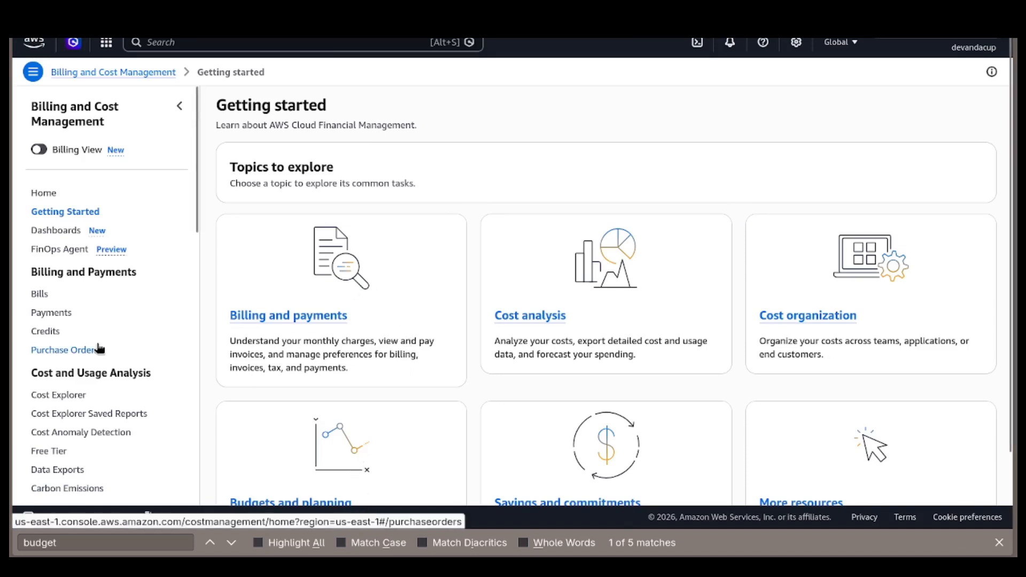
scroll(98, 349, down, 5)
click(38, 324)
scroll(728, 230, down, 3)
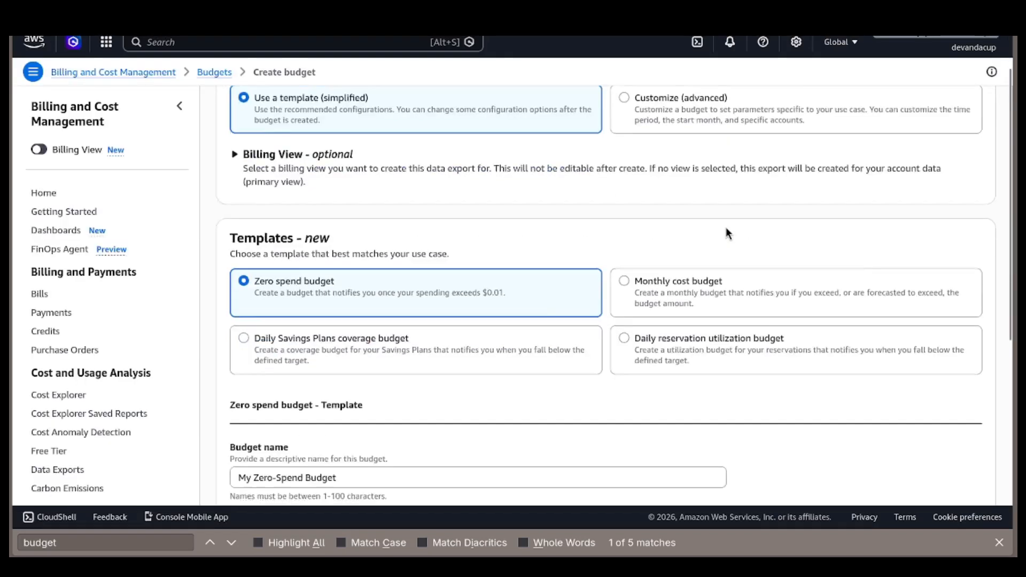
Choose the Monthly cost budget template, name the budget Baller! and set the budgeted amount to $15.
click(668, 284)
scroll(476, 202, down, 5)
triple_click(477, 204)
text(Bal)
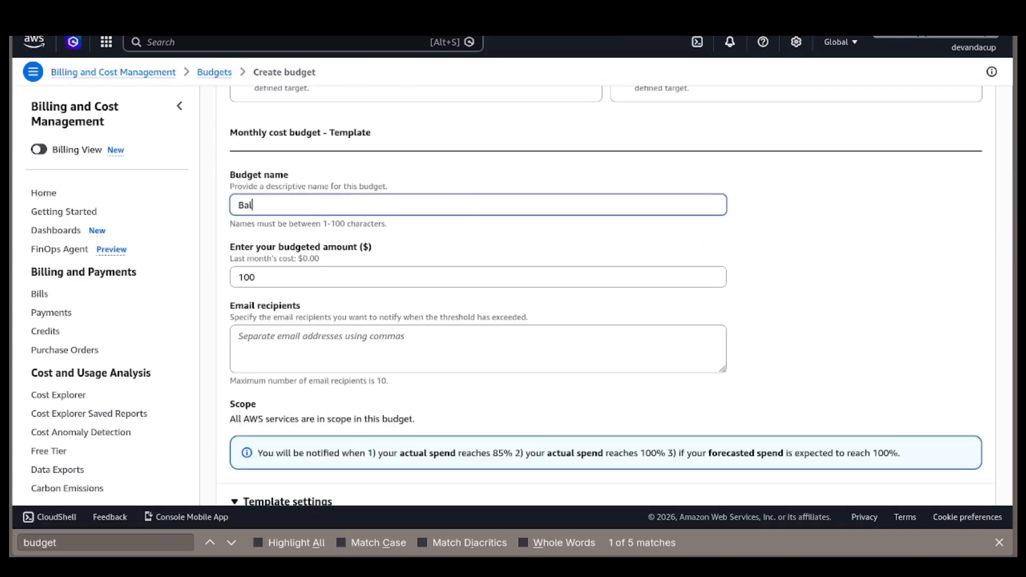
text(ler!)
key(Tab)
text(15)
Enter the notification recipient's email address and create the monthly cost budget.
click(475, 327)
click(452, 342)
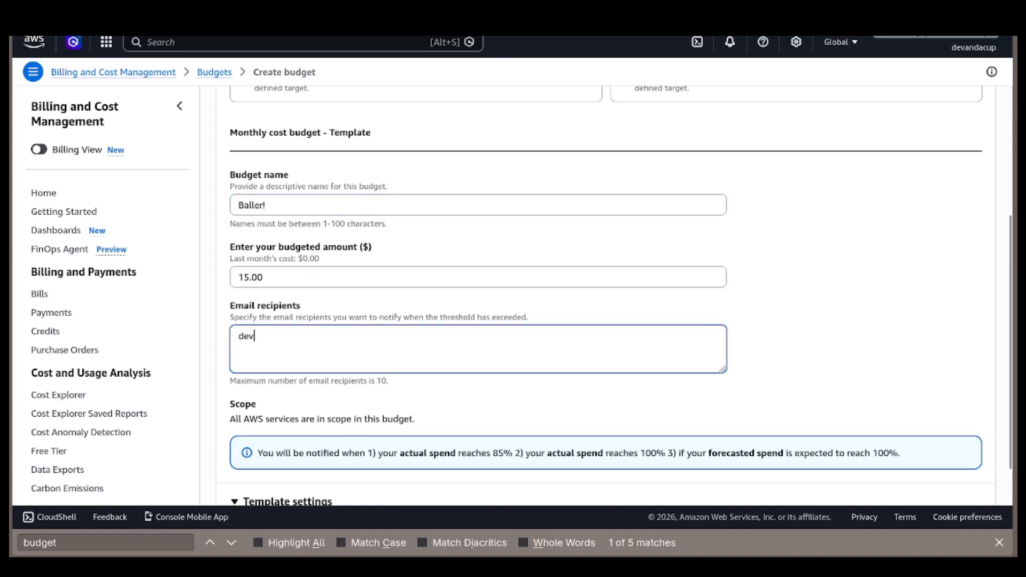
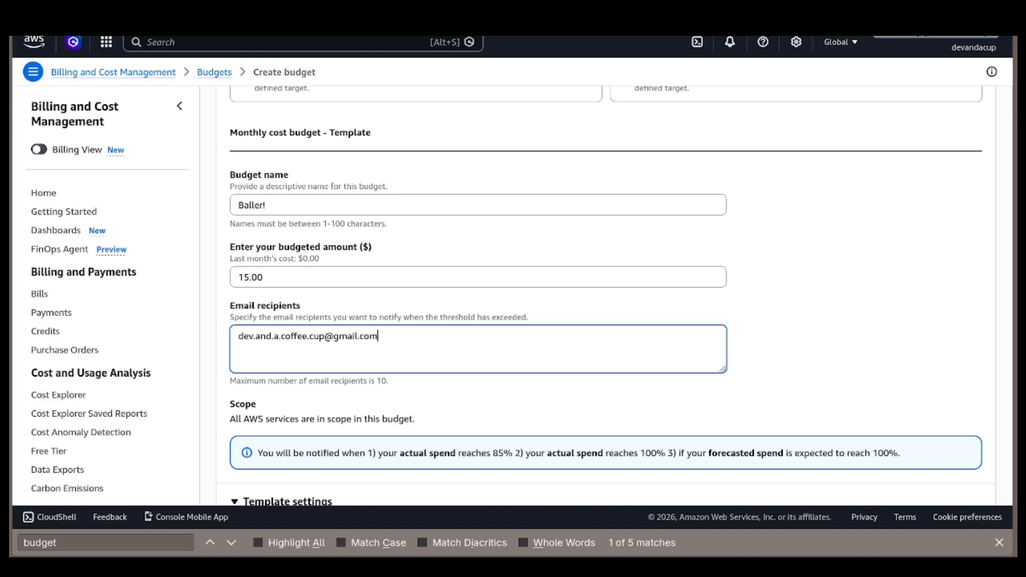
click(857, 306)
scroll(858, 306, down, 2)
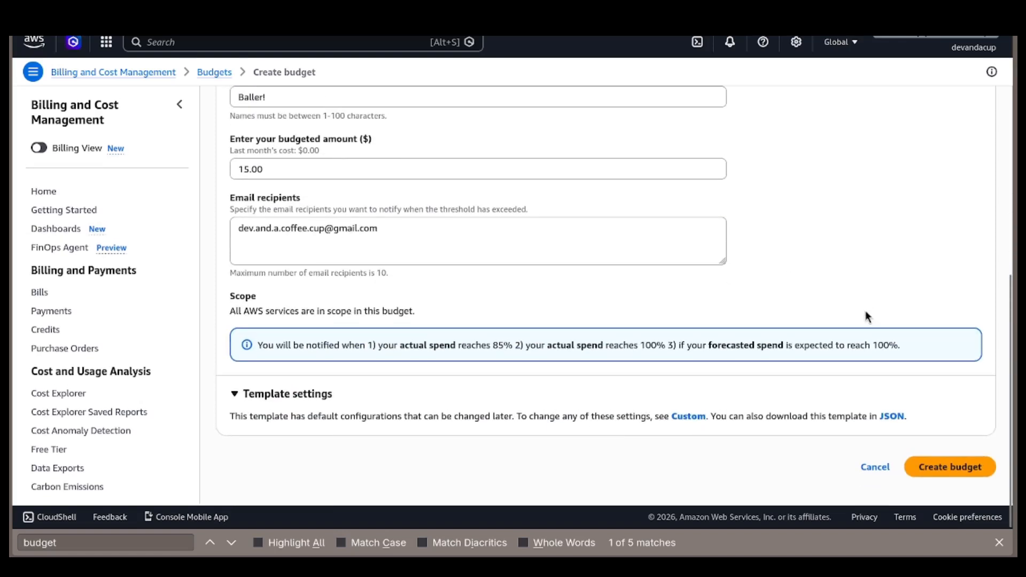
click(939, 469)
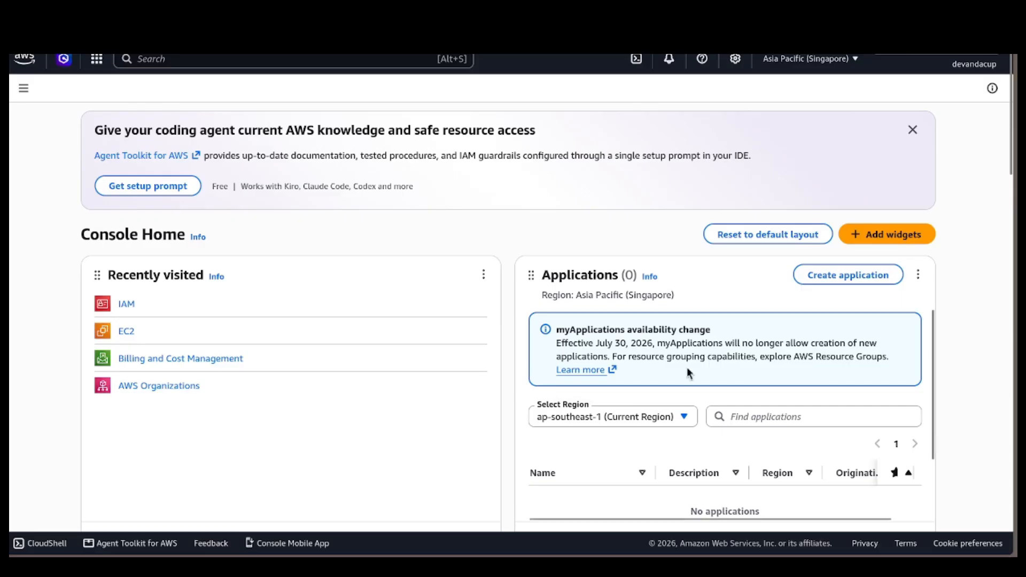
Open the root user's security credentials and review the account details, MFA and access key sections.
click(972, 64)
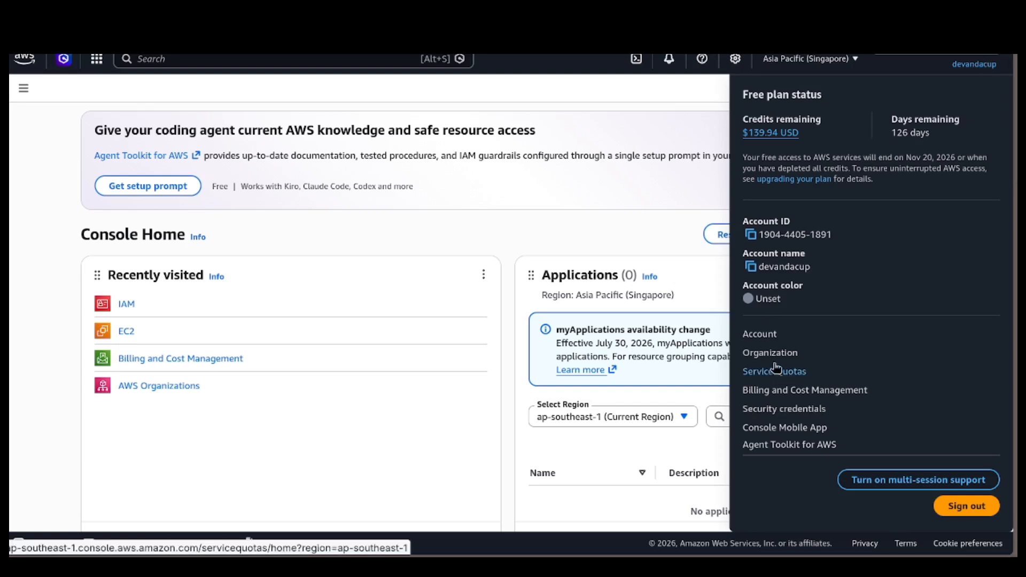
click(760, 409)
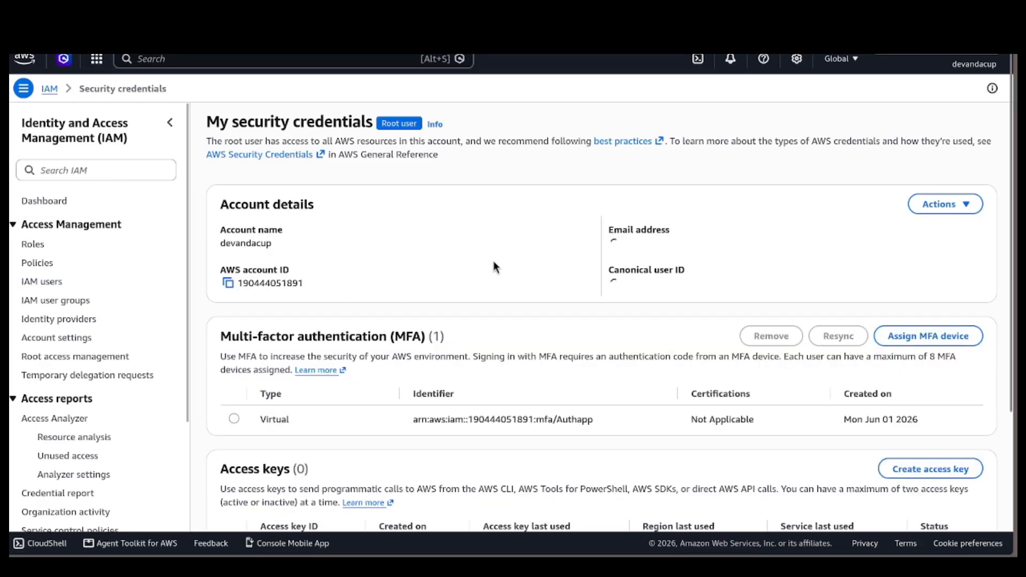
scroll(497, 258, down, 3)
scroll(745, 268, up, 3)
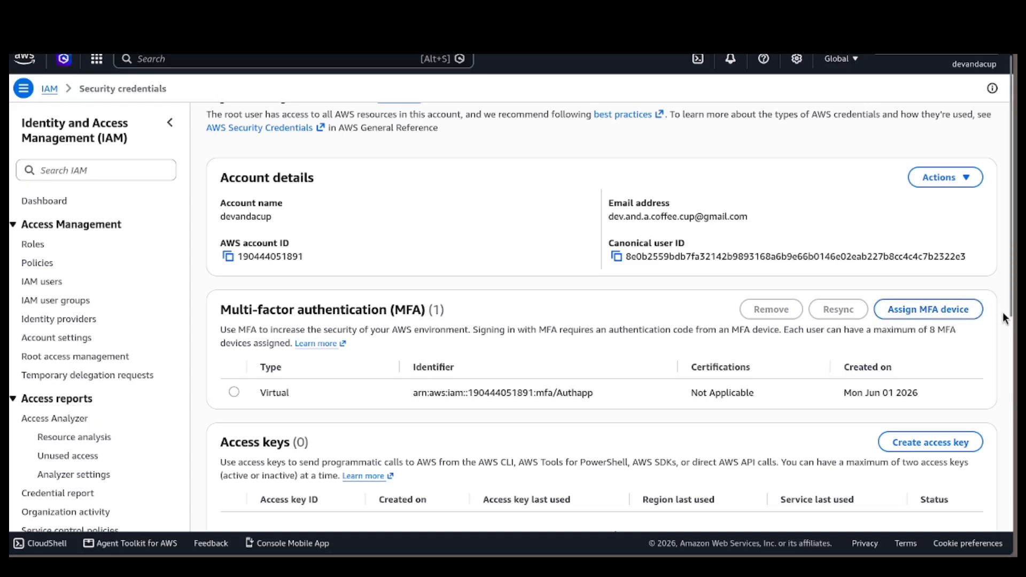
Open the MFA device assignment for the root user and examine the available device options.
click(942, 316)
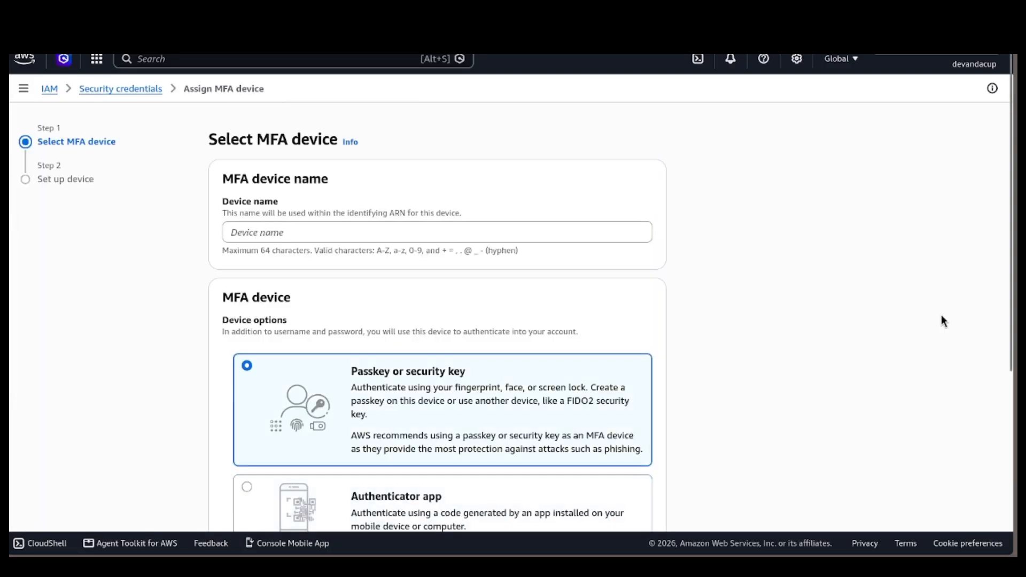
scroll(942, 315, down, 5)
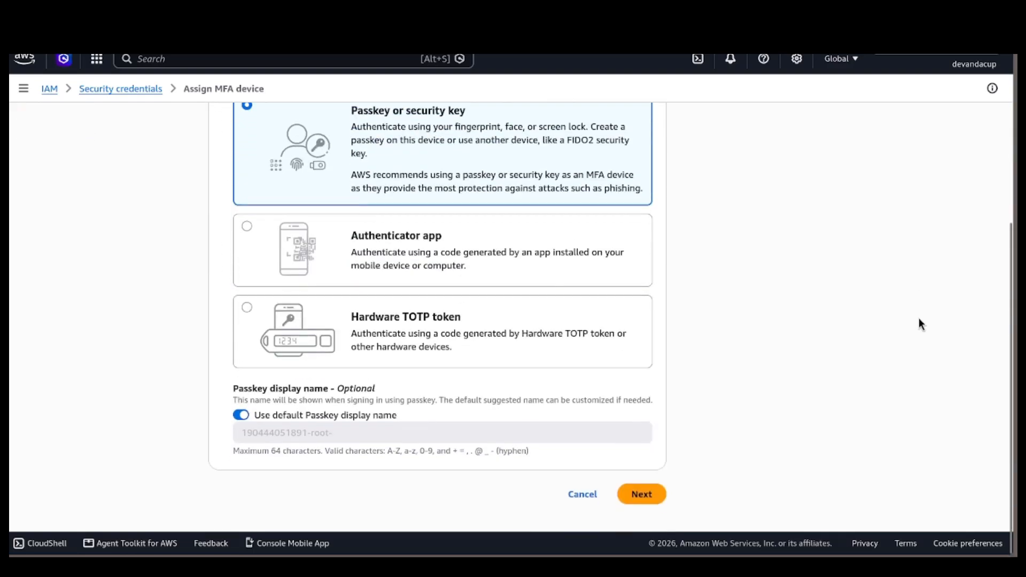
scroll(919, 319, up, 5)
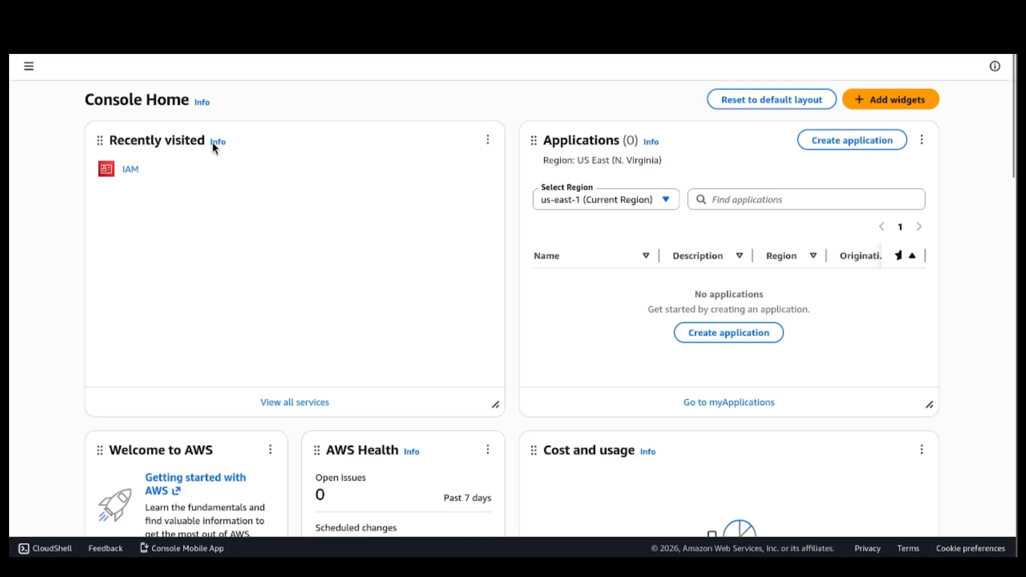
Start creating an IAM user named dac-admin and enable its access to the AWS Management Console.
click(131, 170)
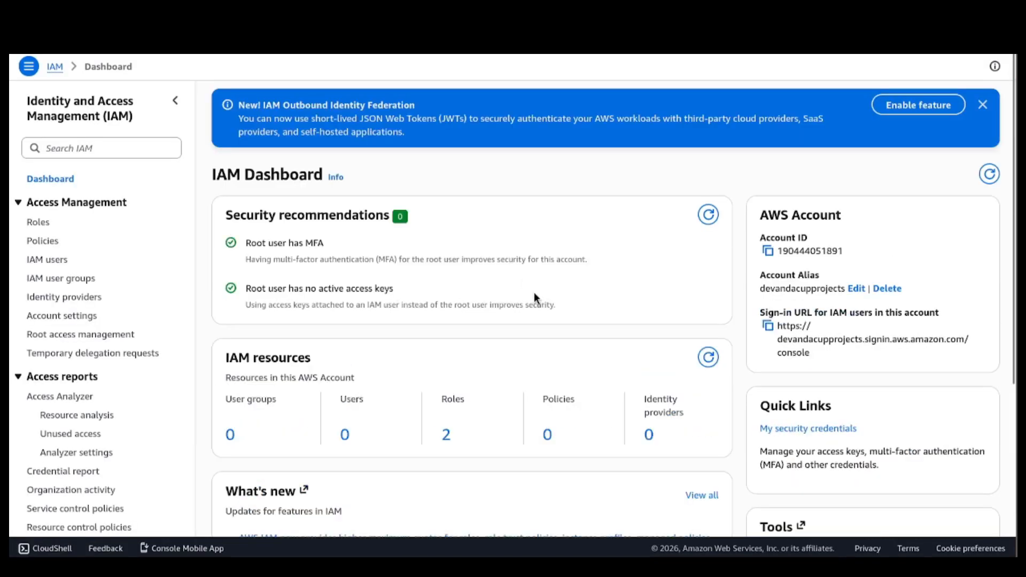
click(52, 260)
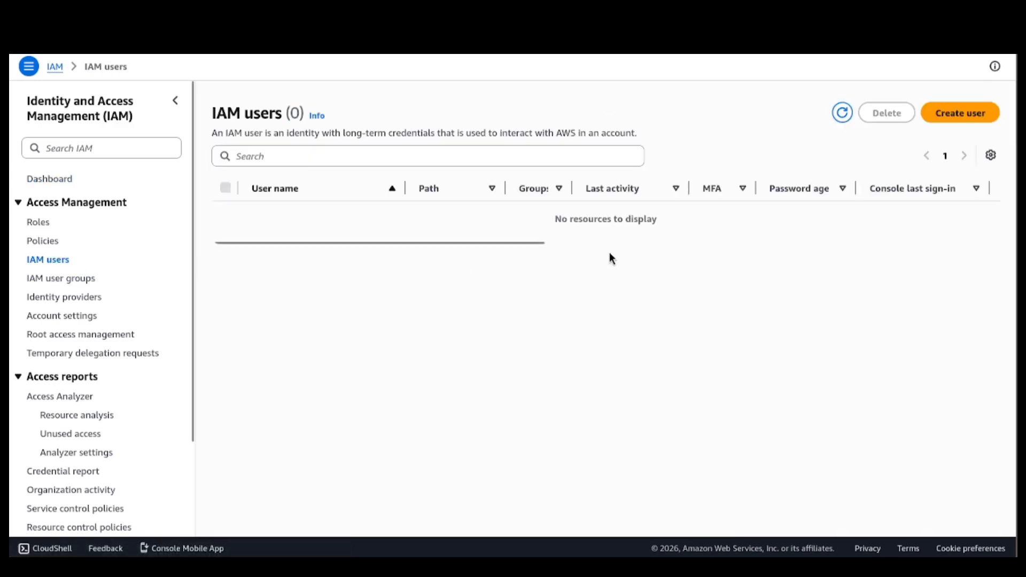
click(961, 112)
text(dac-admin)
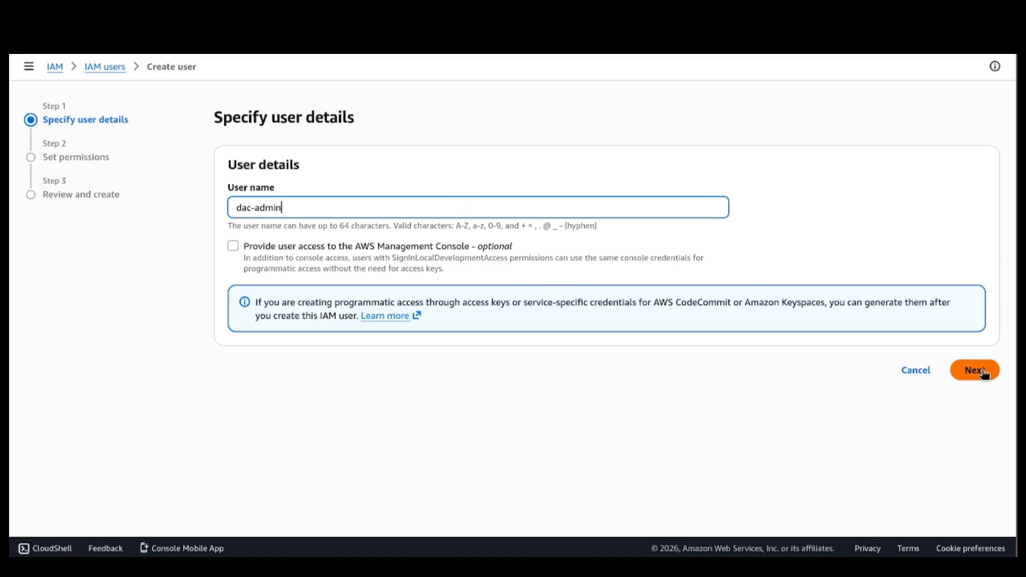
click(233, 247)
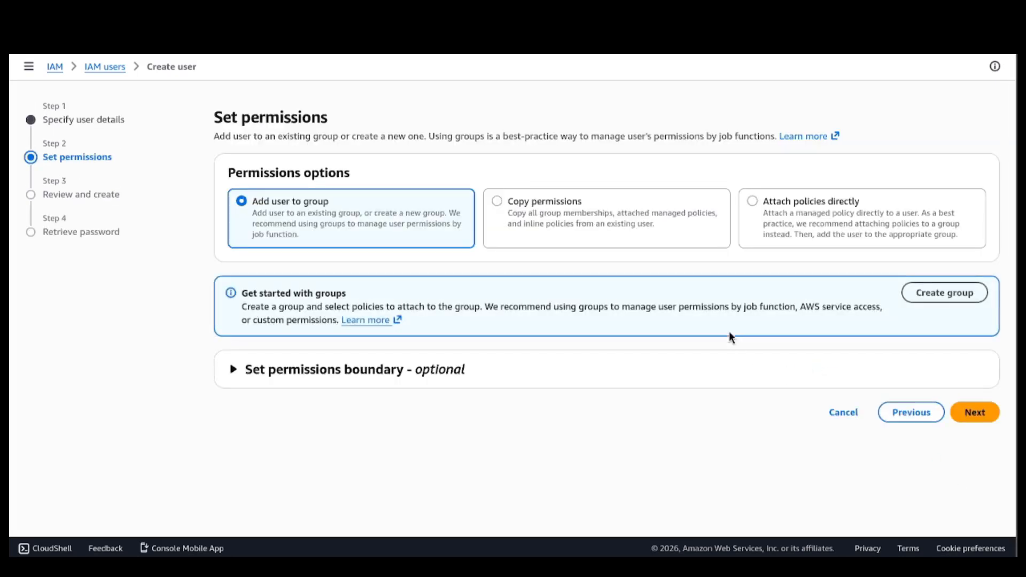
Attach the AdministratorAccess policy directly to dac-admin and create the user.
click(764, 205)
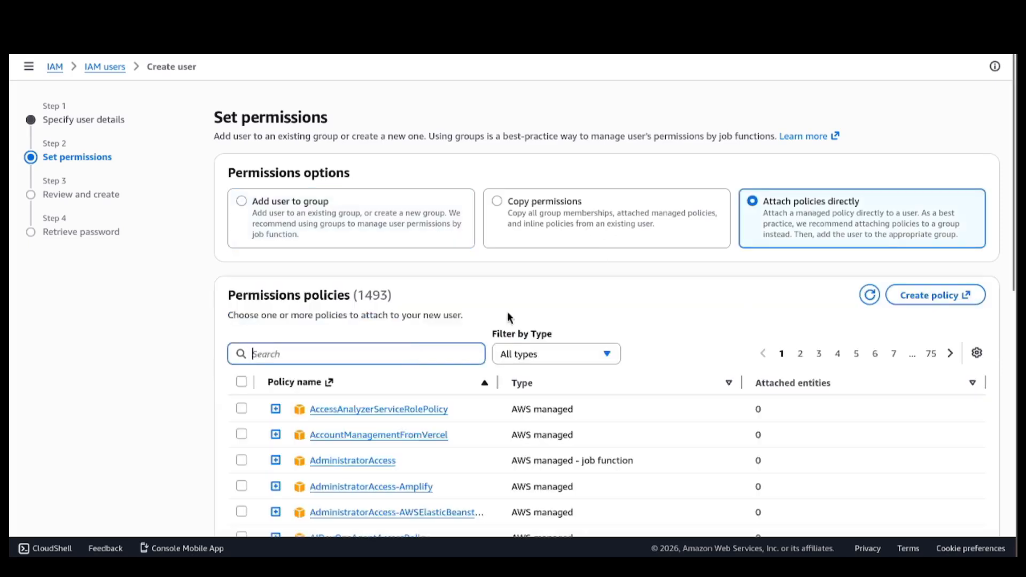
scroll(508, 318, down, 3)
text(admini)
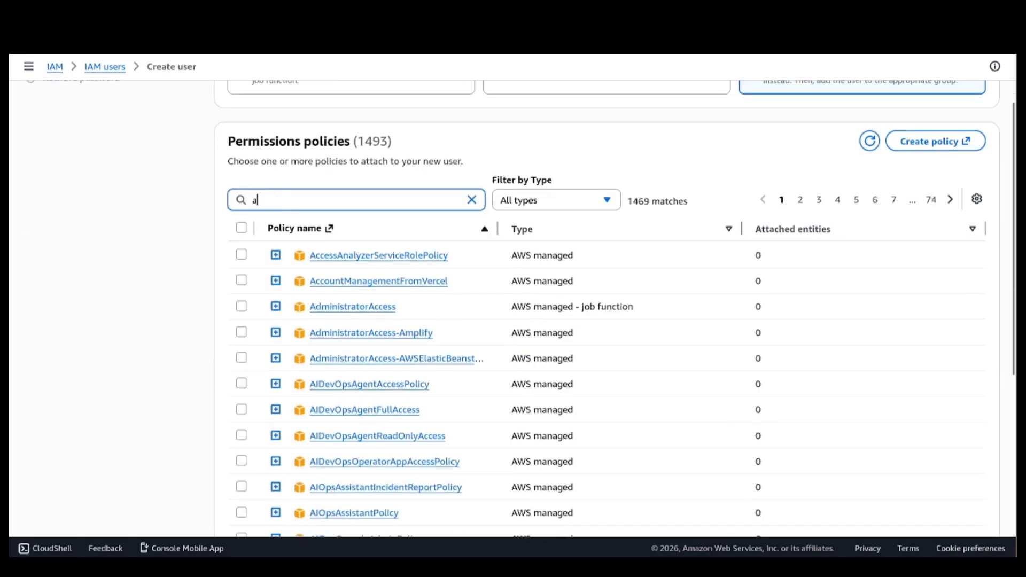
click(241, 254)
scroll(850, 430, down, 6)
click(974, 500)
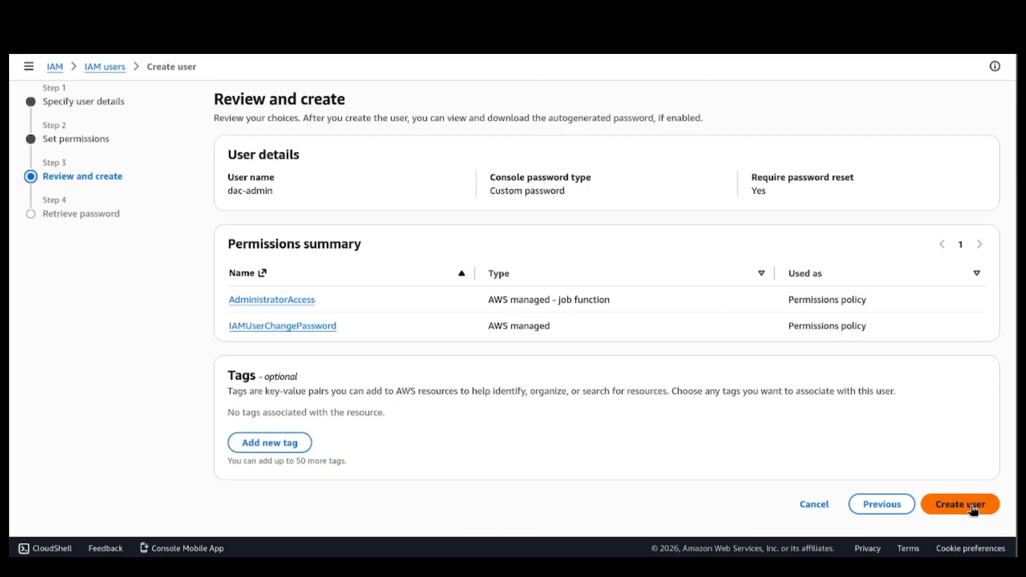
click(969, 508)
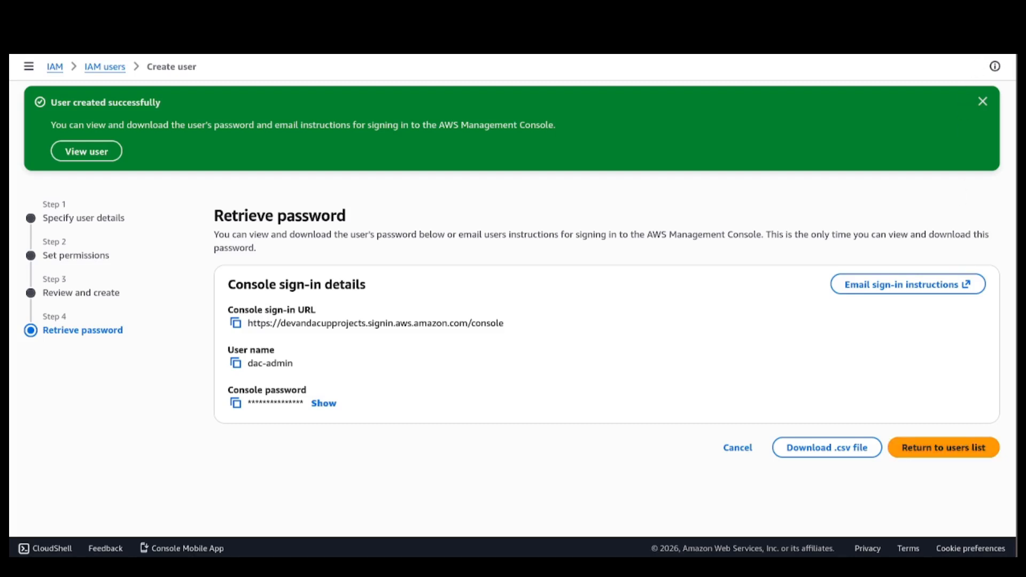
Sign out of the root account and sign in as IAM user dac-admin with the account alias and password.
click(969, 473)
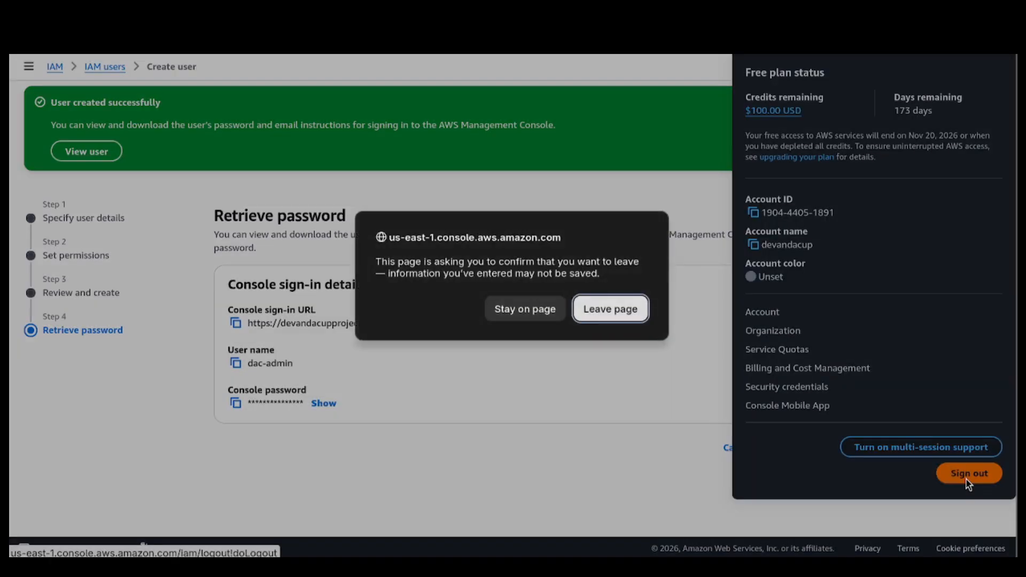
click(622, 311)
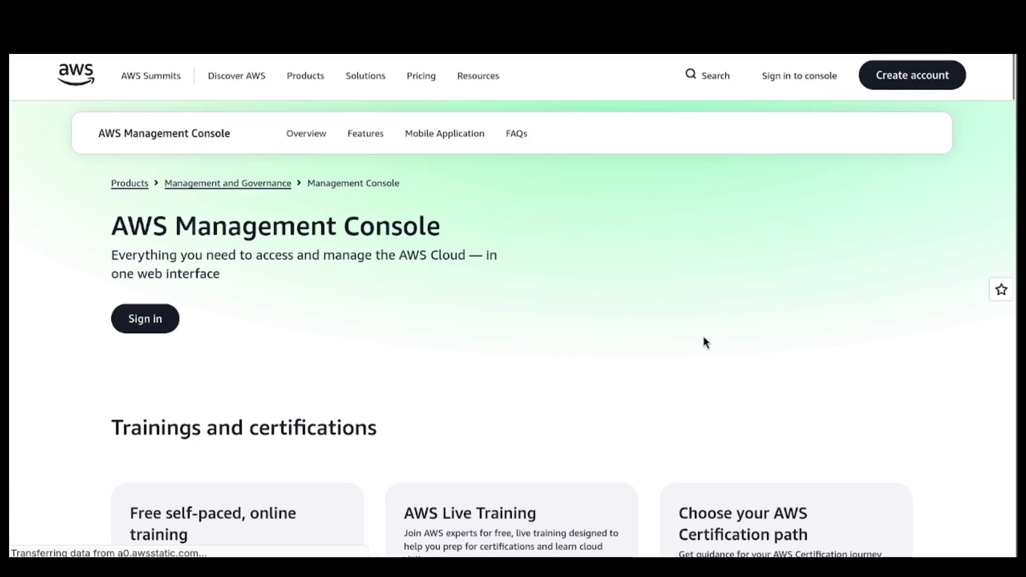
text(devandac)
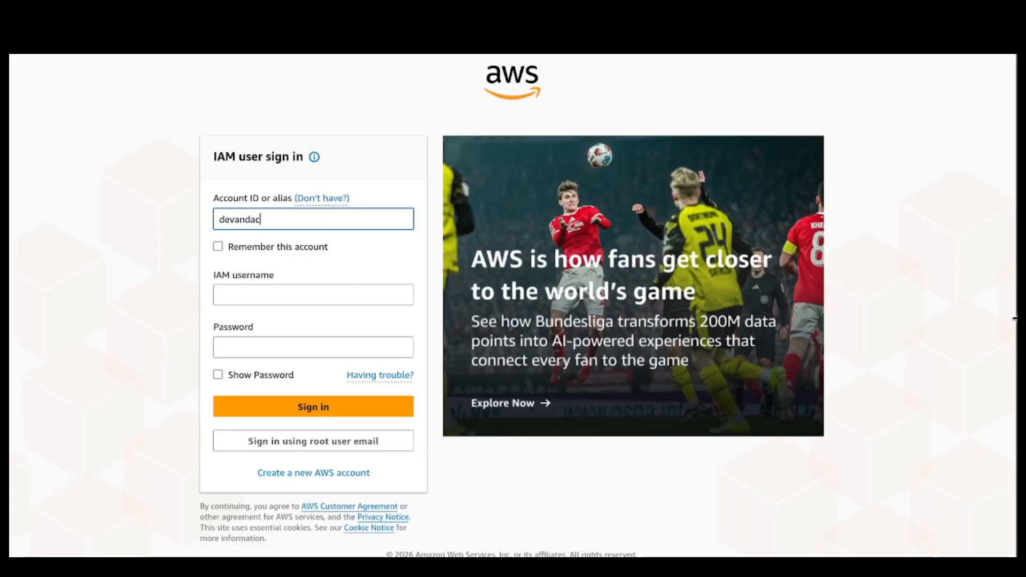
text(upprojects)
key(Tab)
text(dac-admin)
key(Tab)
text(**********)
key(Return)
Enter the old password, set and confirm a new password for dac-admin, and continue to the console.
text(*********)
key(Tab)
text(*********)
key(Tab)
text(*********)
click(591, 499)
click(552, 298)
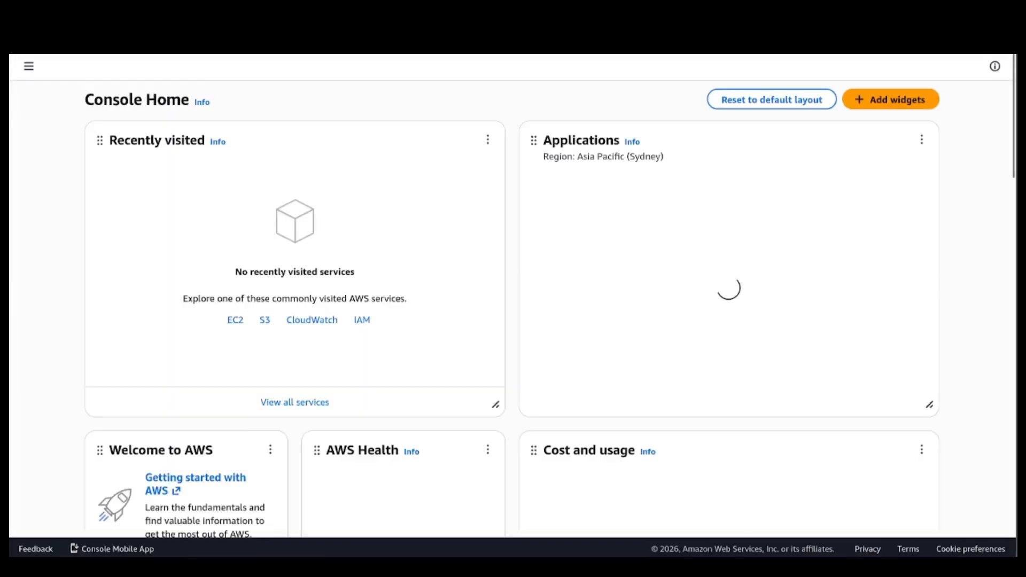
Open the IAM dashboard through a search for iam and find "security" on the page.
text(iam)
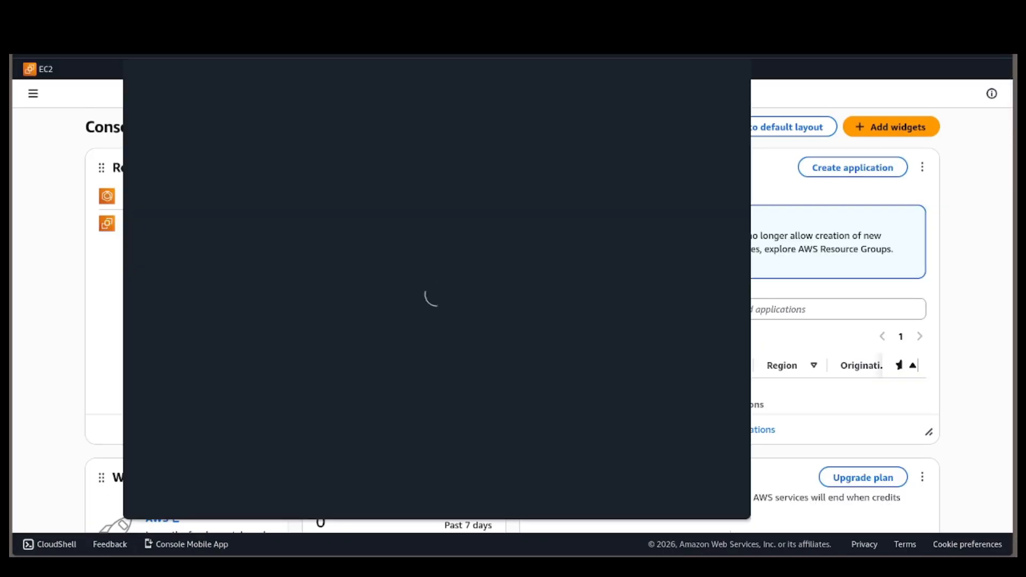
click(339, 113)
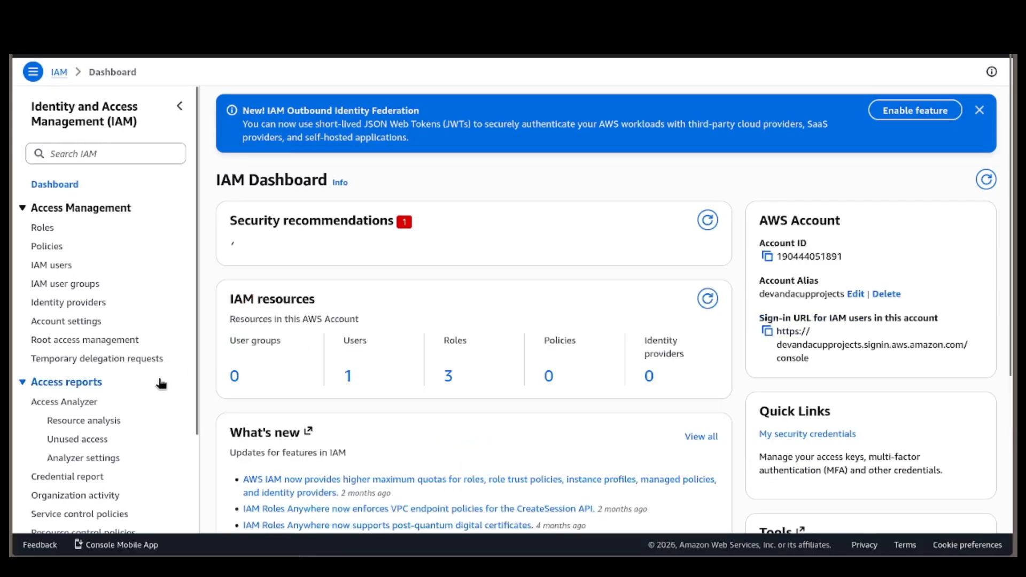
scroll(160, 383, down, 3)
key(ctrl+f)
text(security)
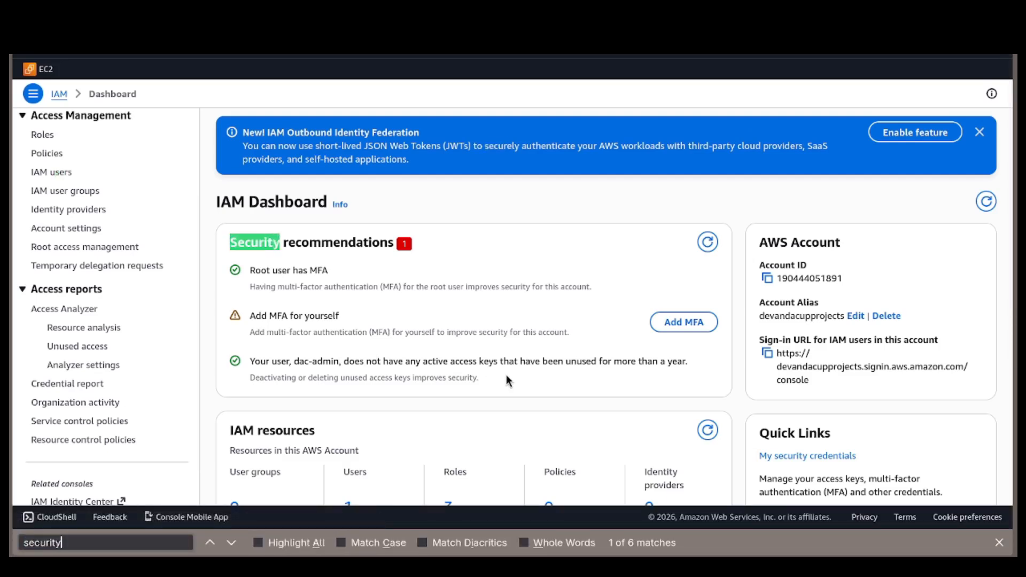
Start assigning an MFA device for dac-admin, name it auth, choose Authenticator app as its type and continue to device setup.
click(684, 323)
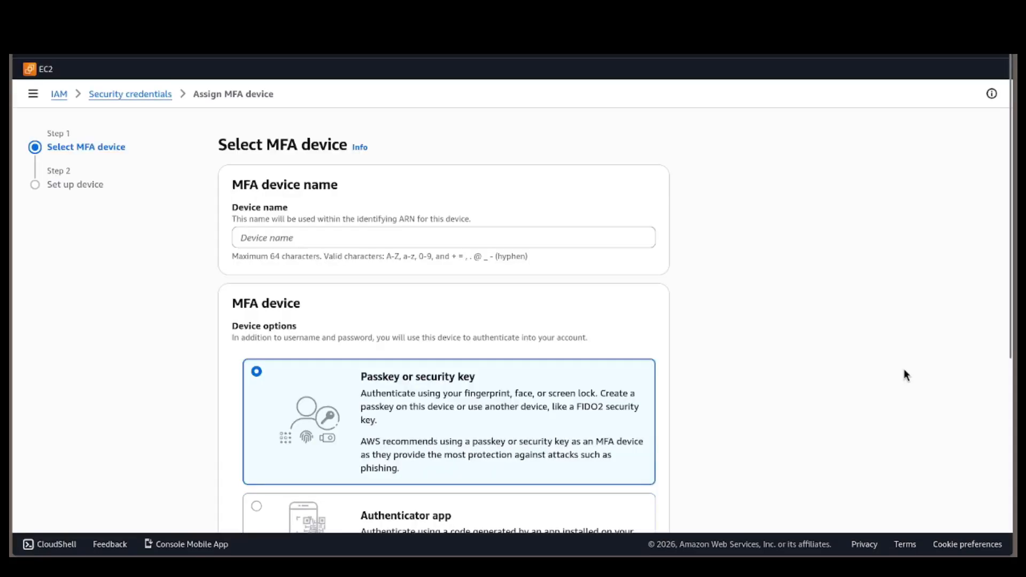
click(598, 230)
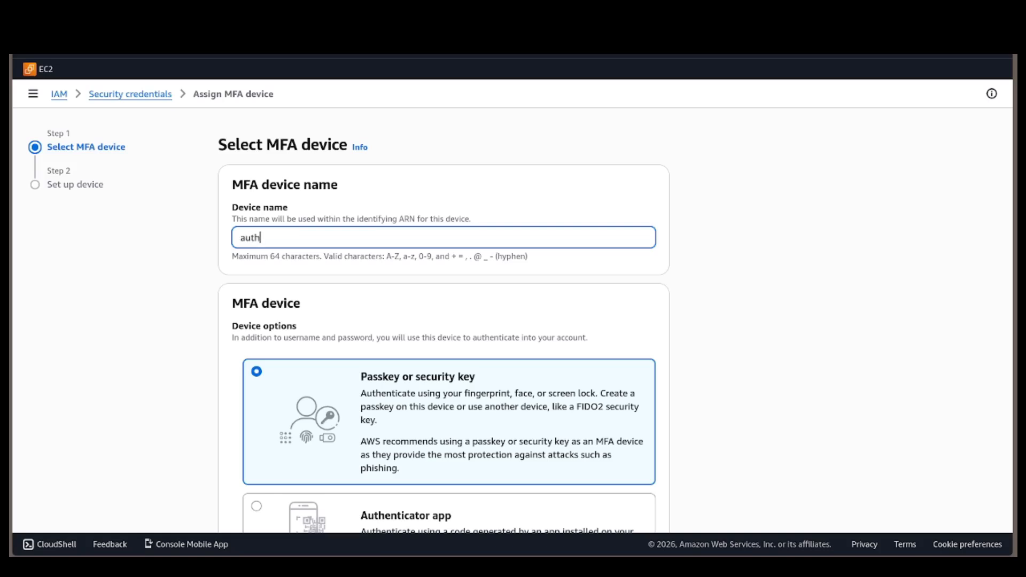
scroll(598, 230, down, 5)
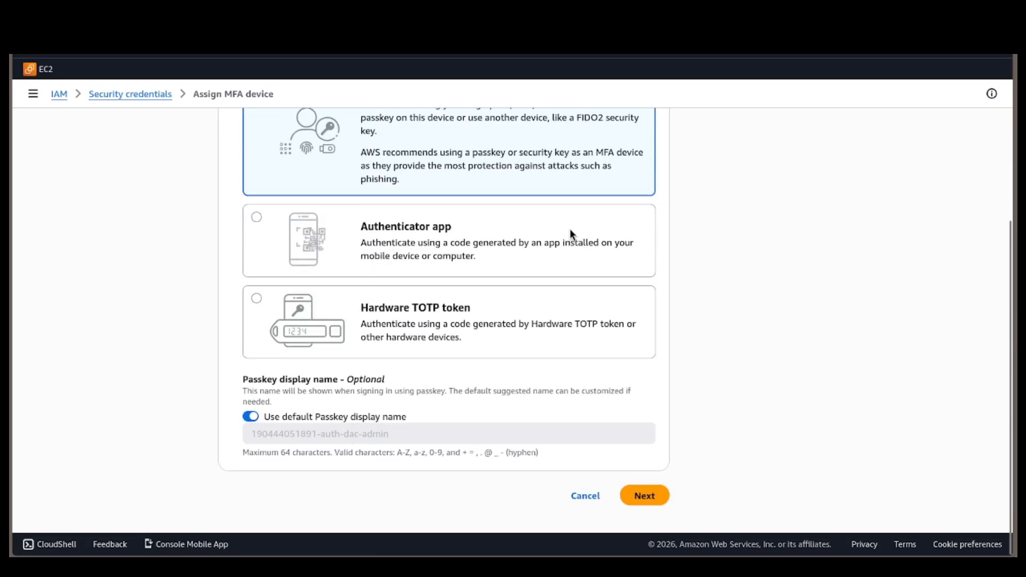
click(464, 231)
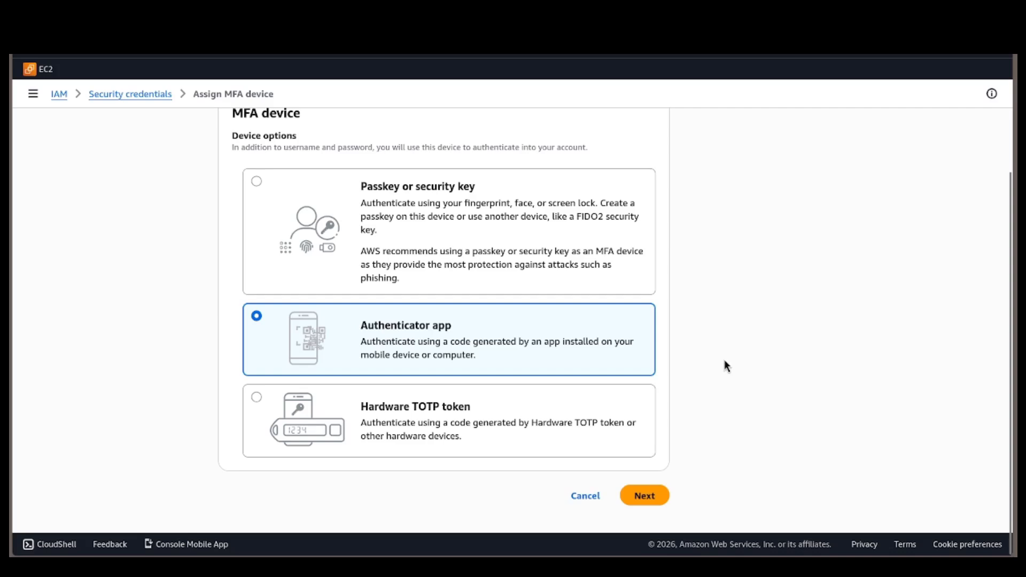
click(427, 404)
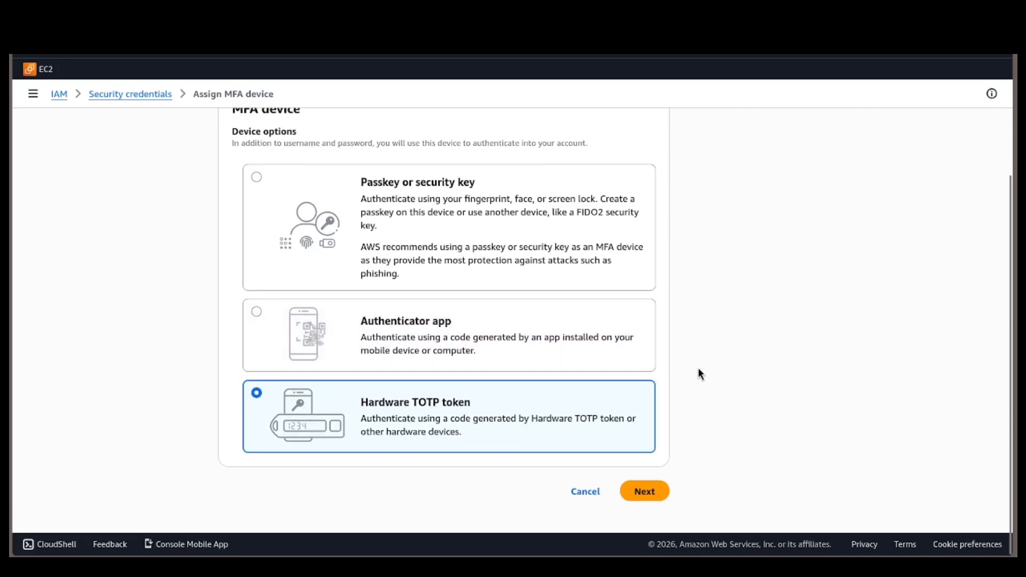
click(567, 363)
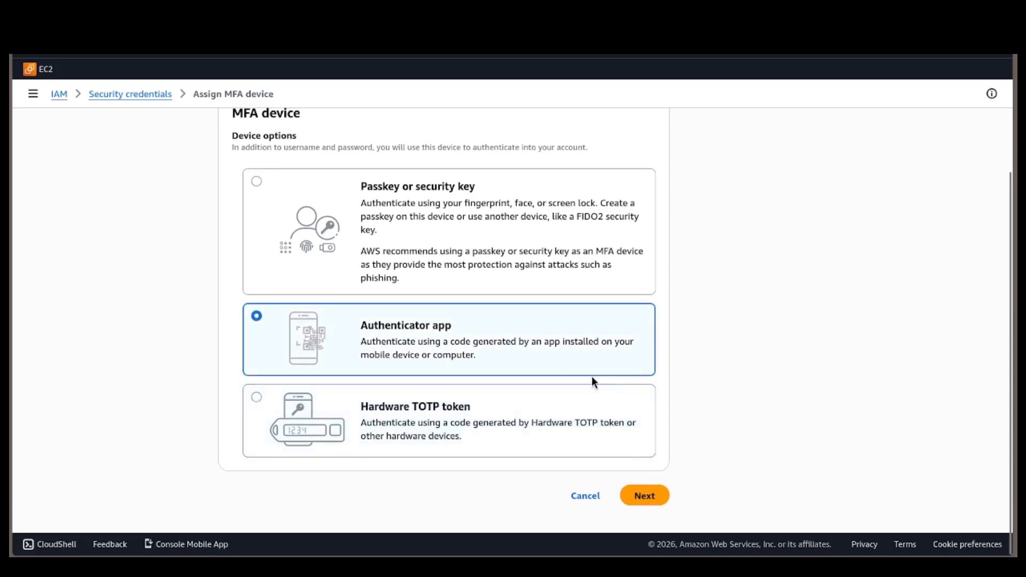
click(647, 497)
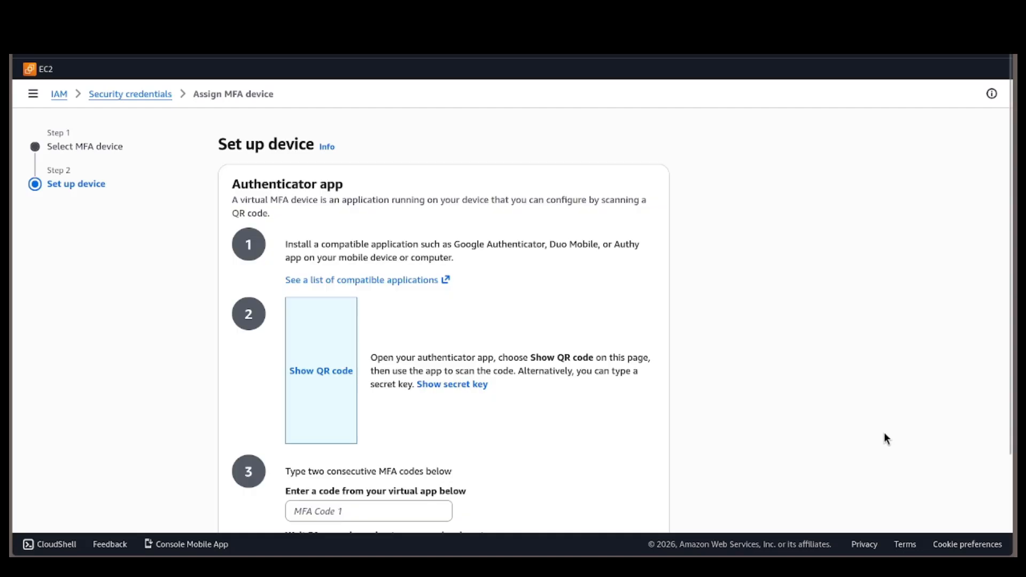
Enter two consecutive authenticator codes, add the MFA device to dac-admin and review its multi-factor authentication entry.
scroll(884, 434, down, 1)
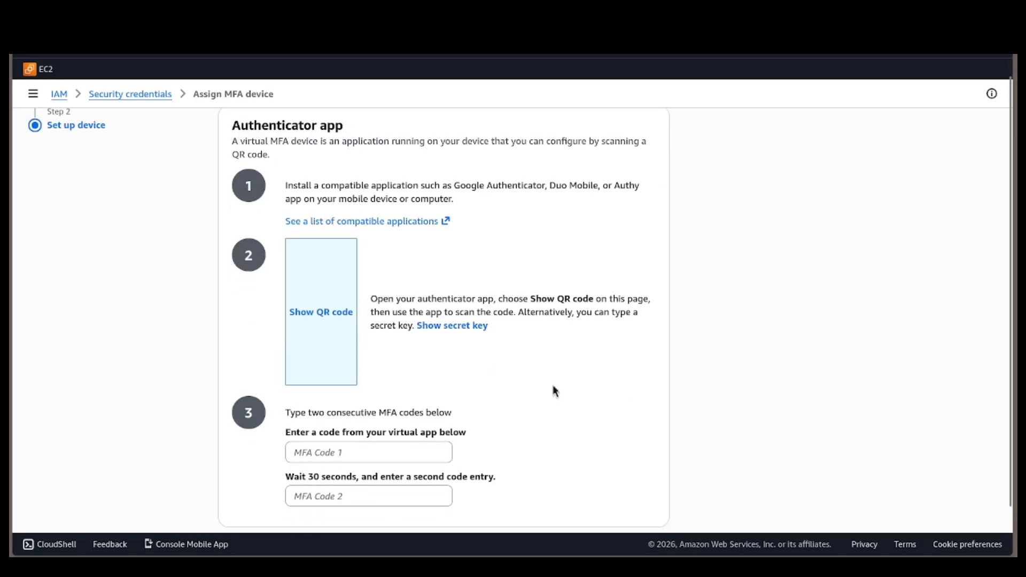
scroll(509, 399, down, 1)
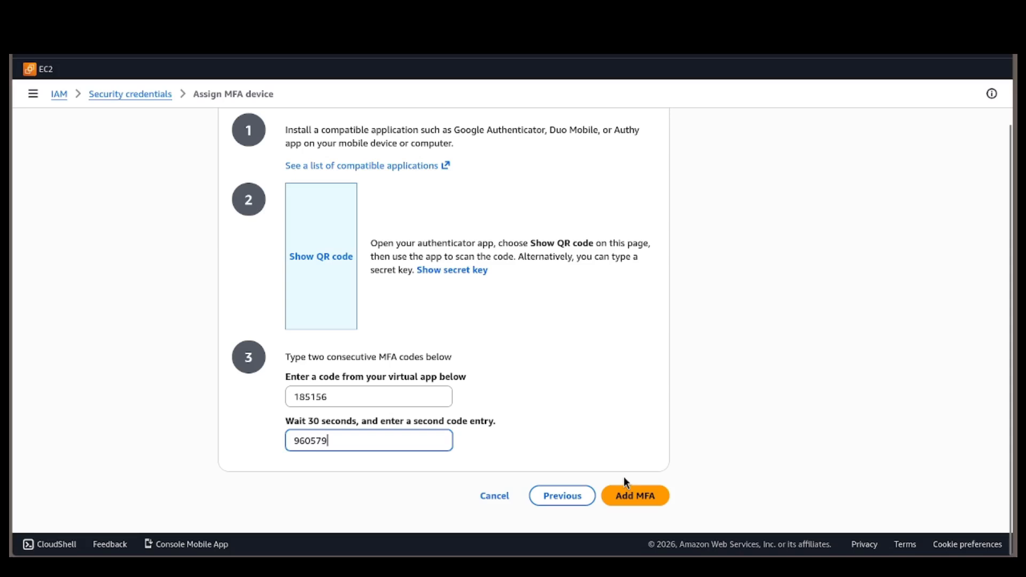
click(633, 501)
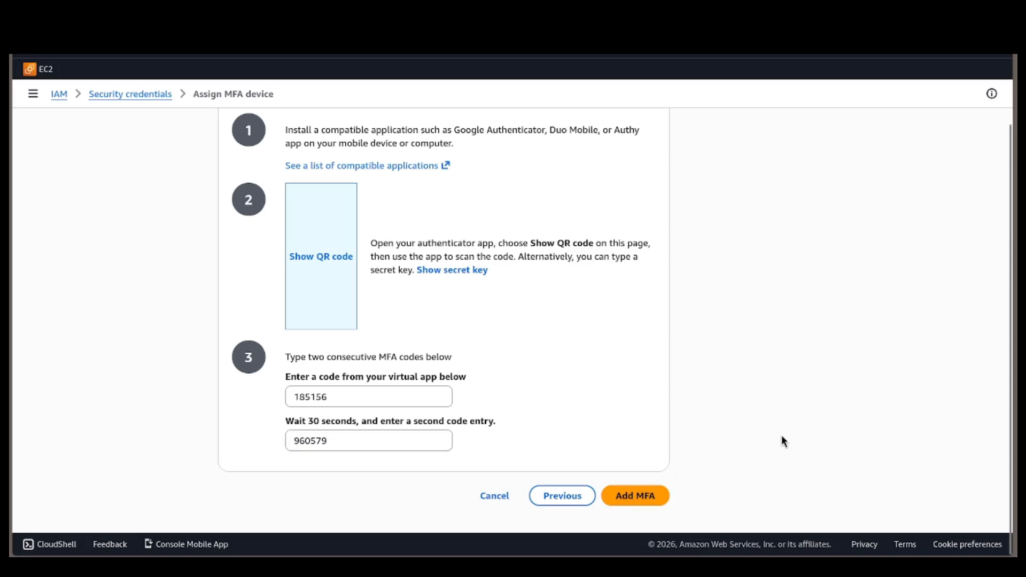
scroll(782, 435, down, 1)
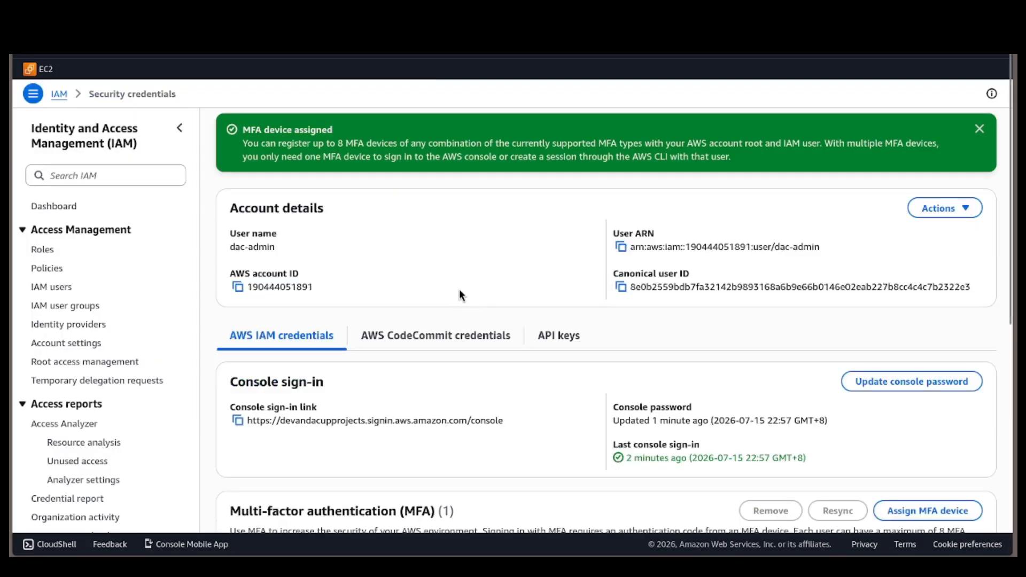
scroll(412, 313, down, 3)
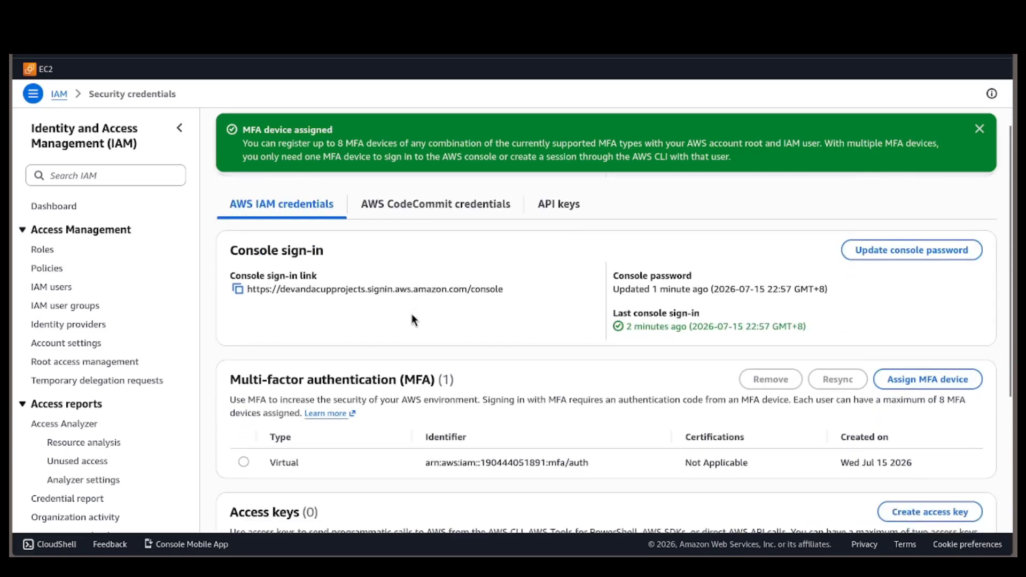
scroll(138, 355, down, 3)
scroll(139, 355, up, 3)
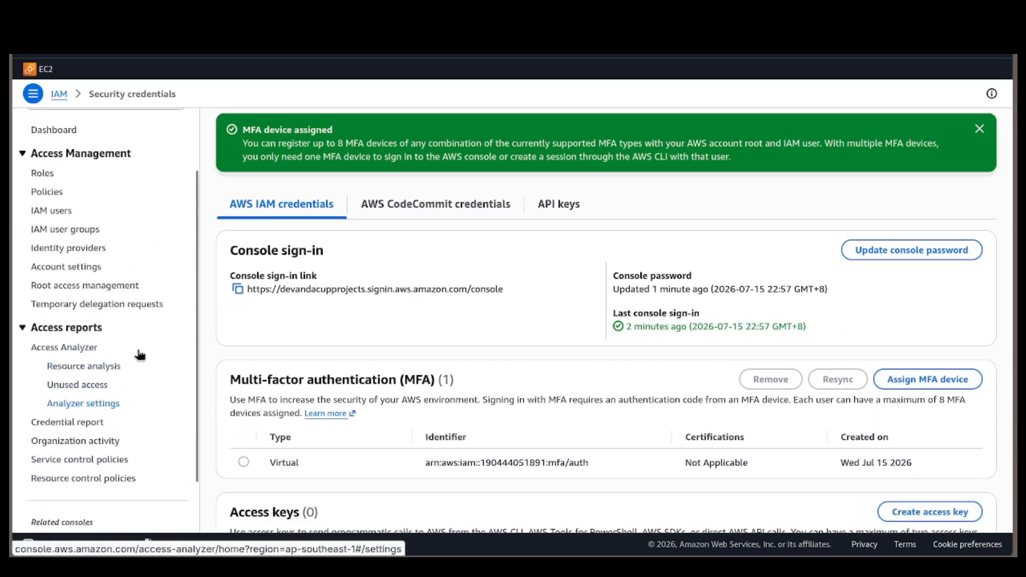
Set up a new IAM user group named admin and select dac-admin as its member.
key(ctrl+f)
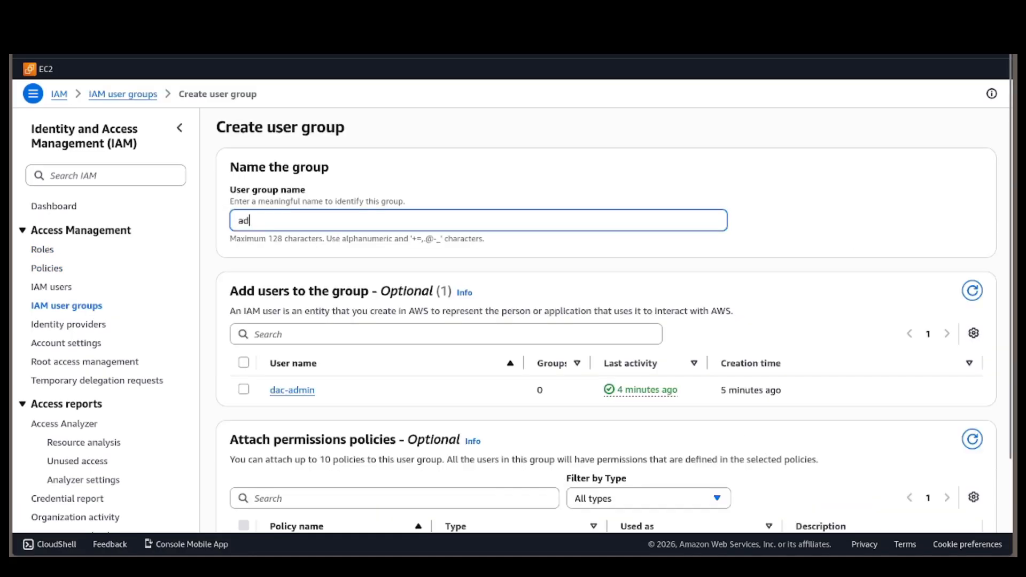
text(min)
click(243, 389)
scroll(375, 348, down, 5)
scroll(383, 258, up, 5)
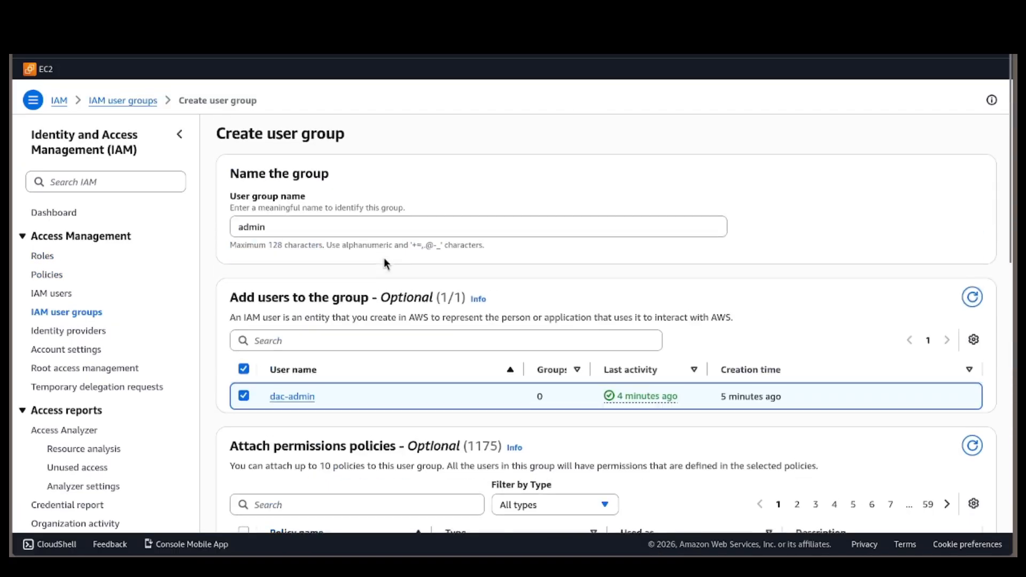
triple_click(444, 221)
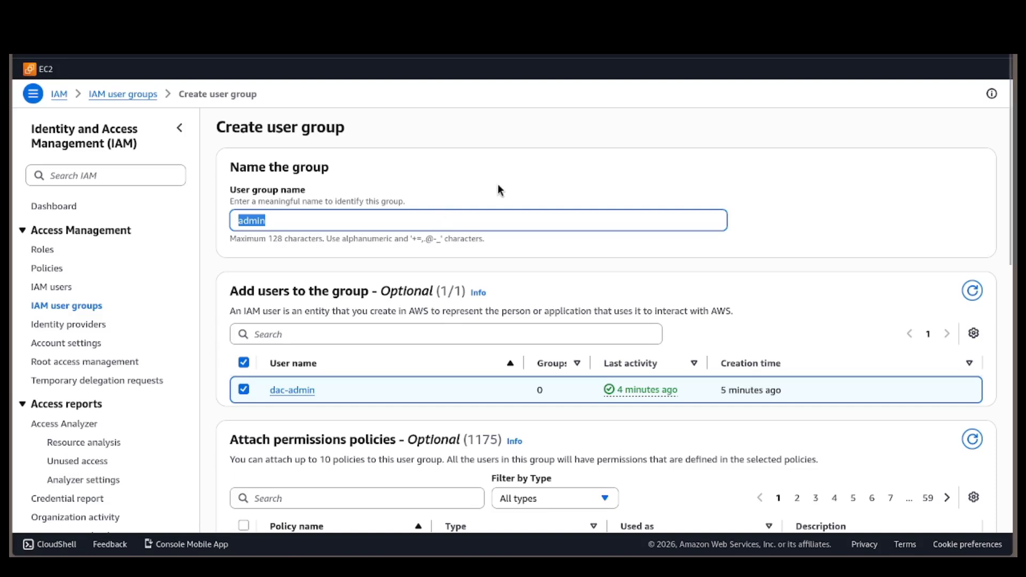
Filter the permissions policies by admin and select AdministratorAccess for the new user group.
scroll(501, 190, down, 6)
click(401, 150)
text(admin)
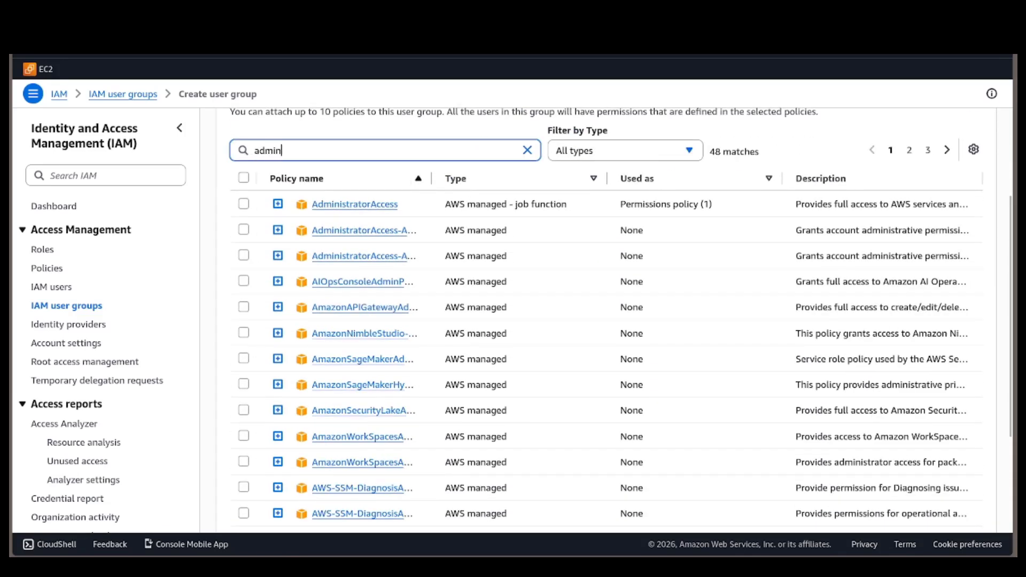
click(245, 204)
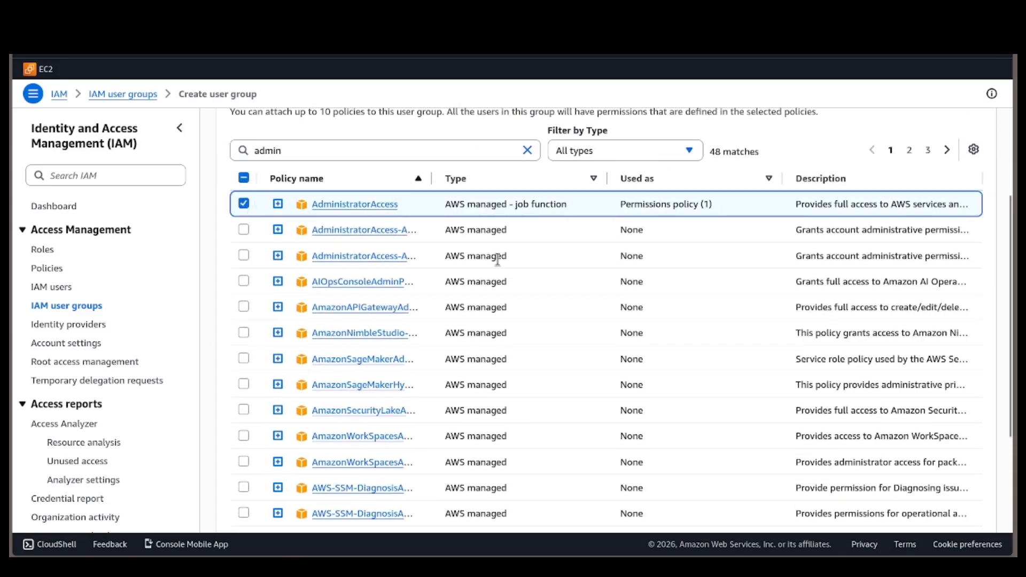
scroll(498, 260, up, 1)
scroll(499, 260, down, 5)
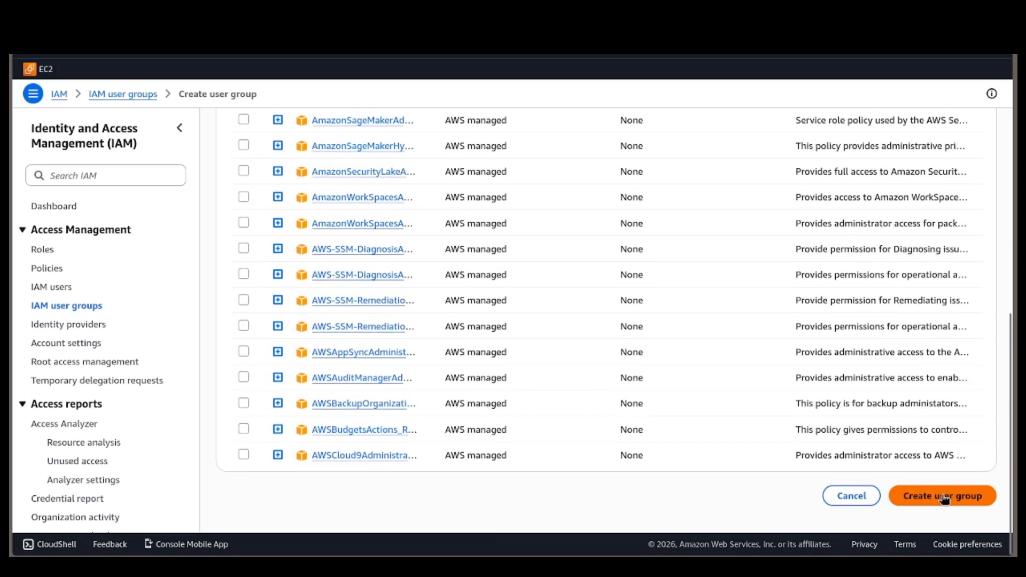
scroll(934, 509, up, 10)
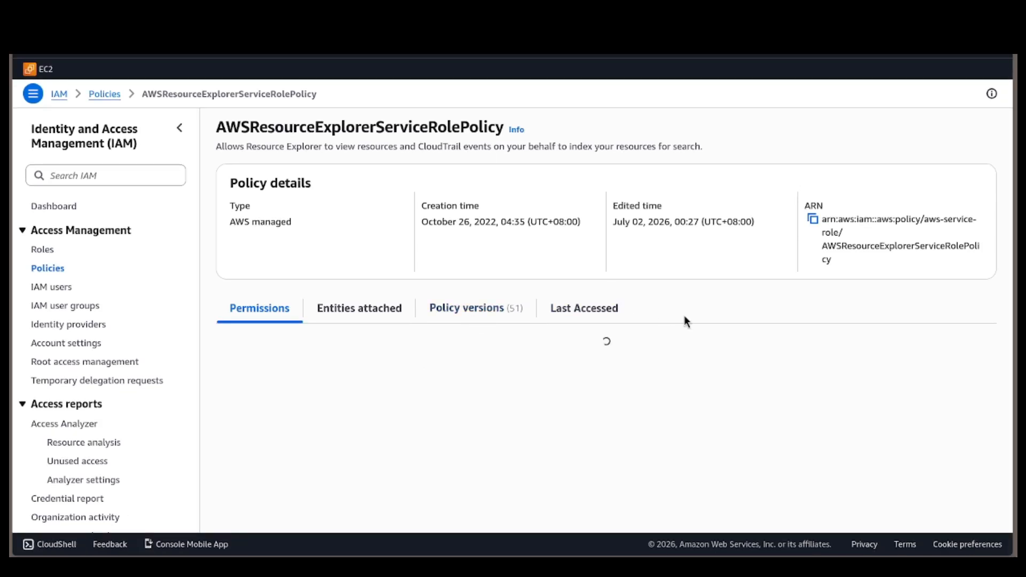
View the IAM roles list and open the AWSServiceRoleForResourceExplorer role.
key(ctrl+f)
click(44, 218)
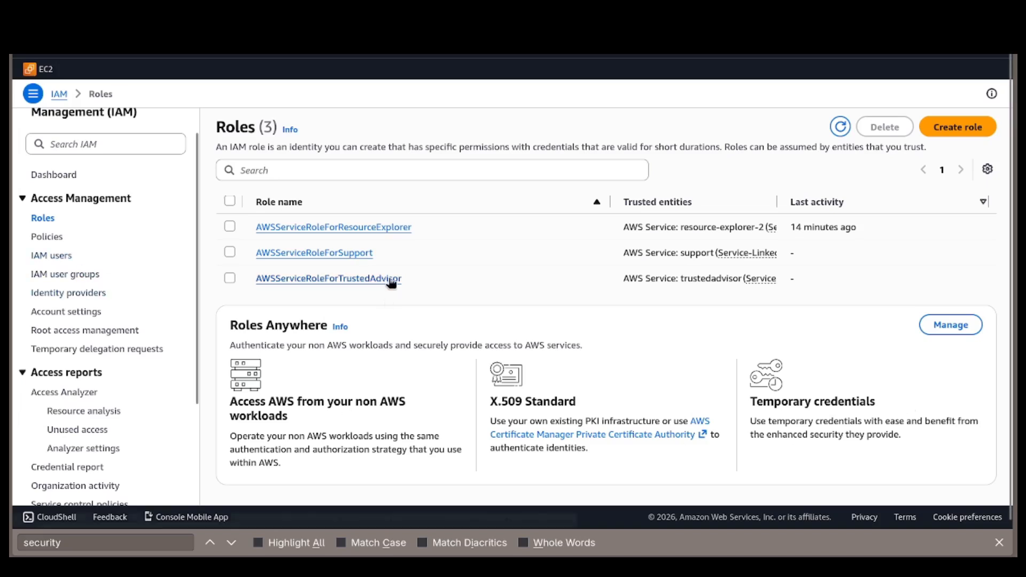
click(385, 228)
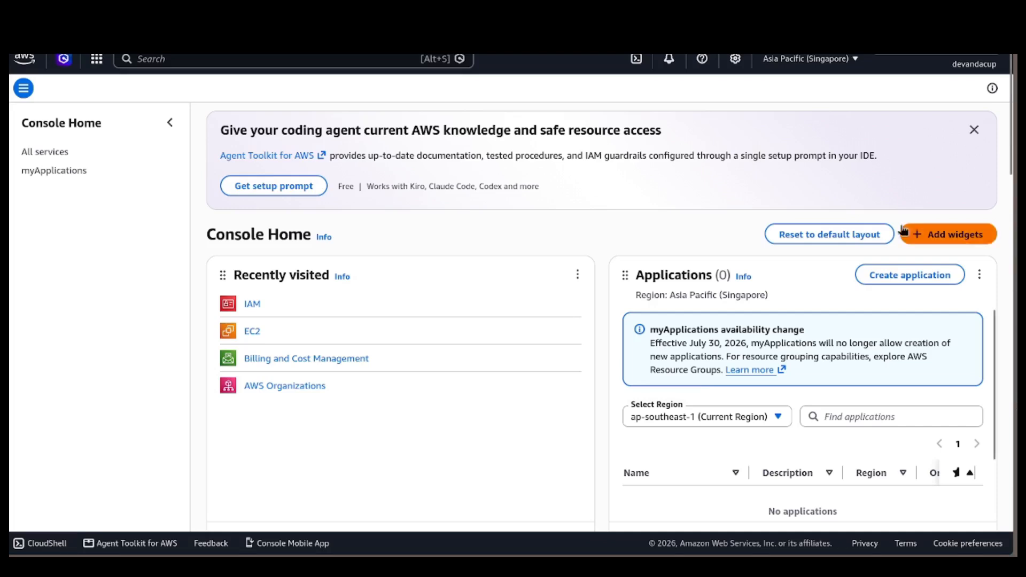
Open the All services page from Console Home and look through the AWS services by category.
click(172, 124)
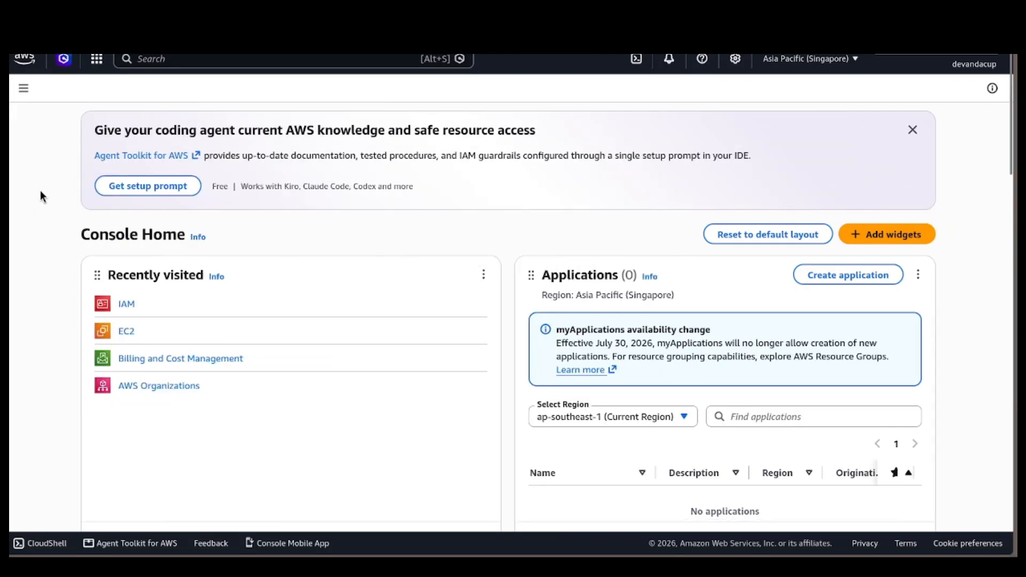
click(24, 88)
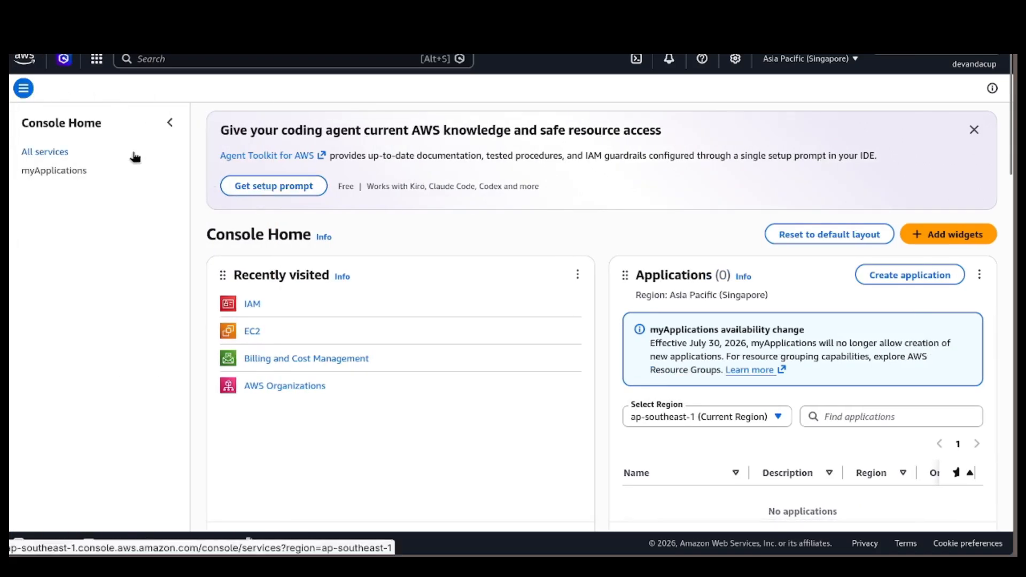
click(135, 156)
scroll(591, 218, down, 6)
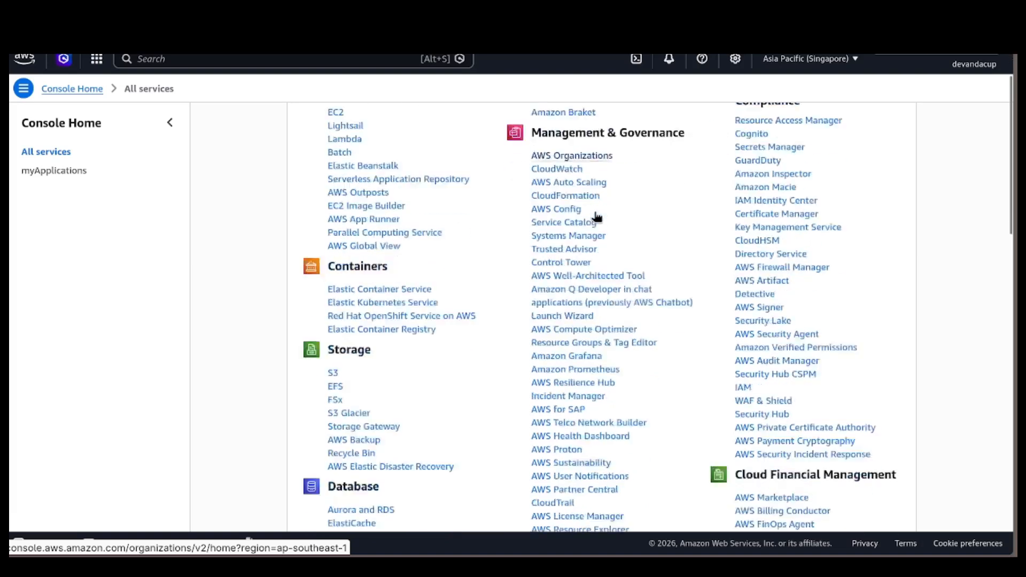
scroll(853, 260, down, 6)
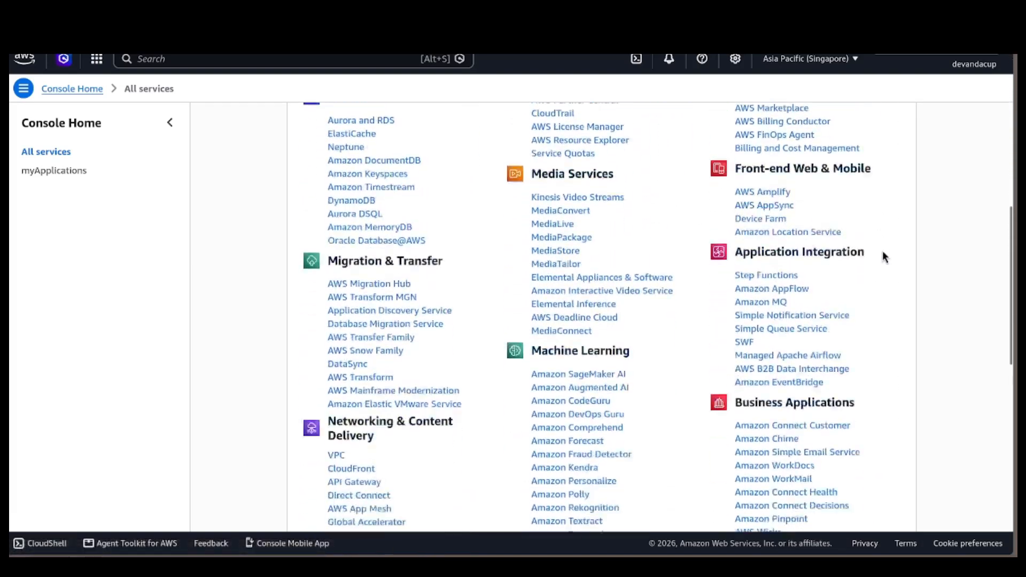
scroll(897, 255, down, 9)
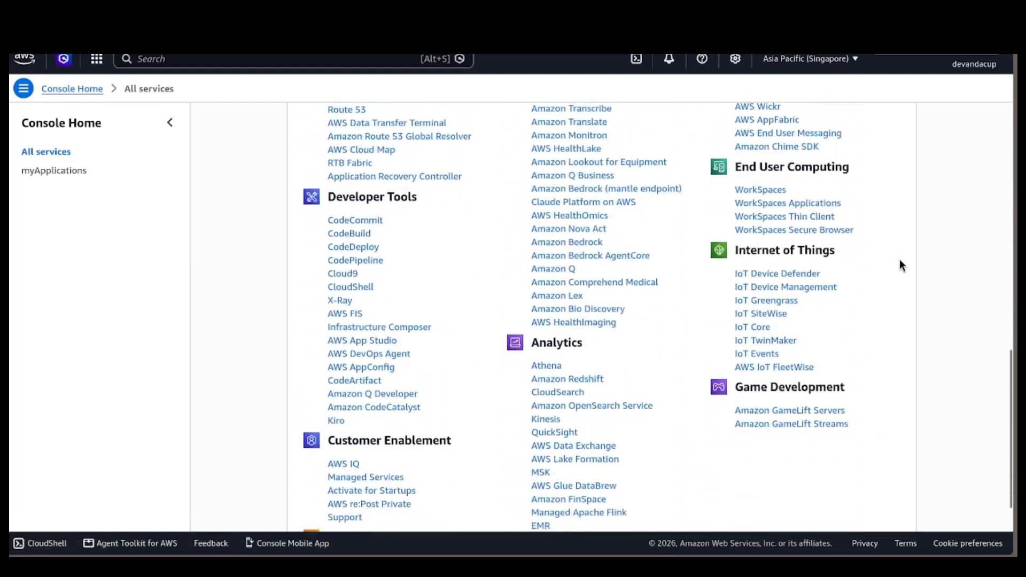
drag(1010, 469, 1001, 242)
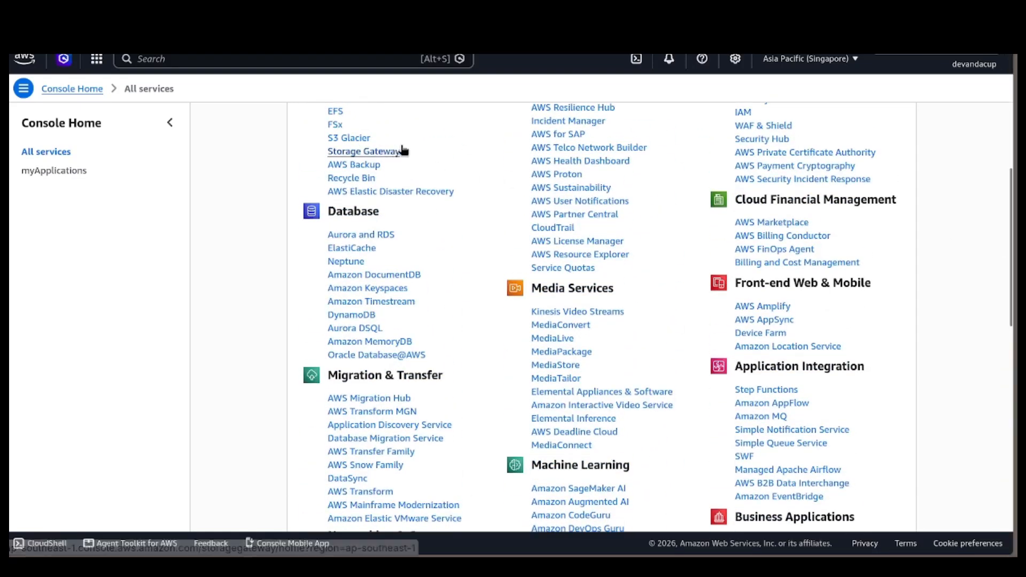
scroll(402, 148, up, 4)
scroll(422, 134, up, 3)
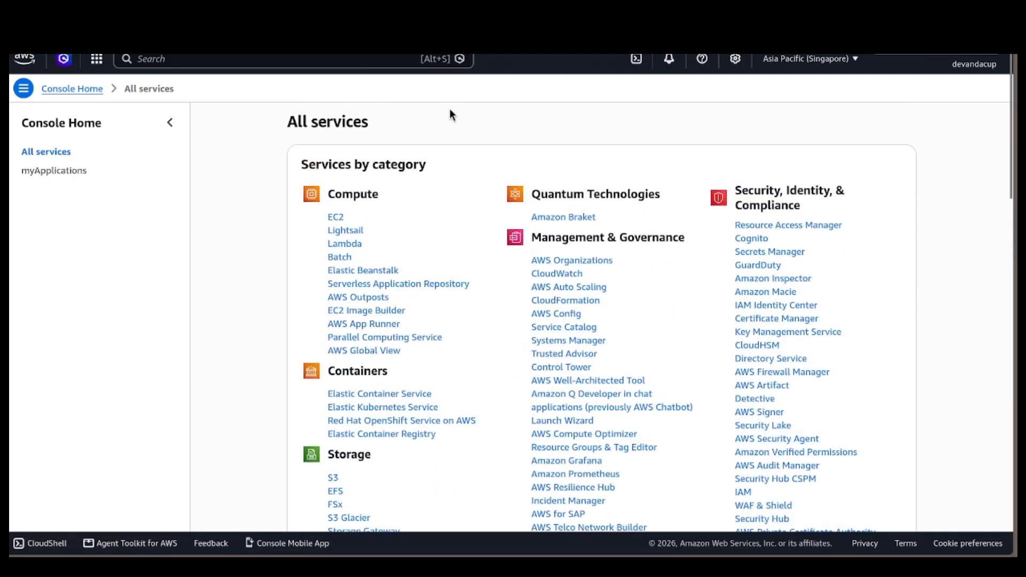
Search the AWS console for EC2 and for S3.
click(389, 61)
text(EC2)
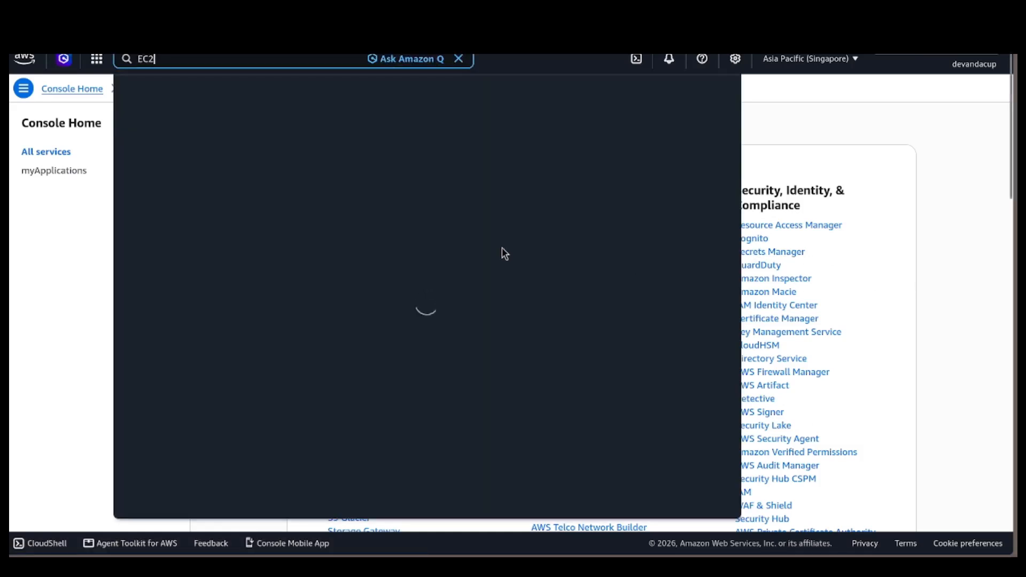
double_click(296, 59)
text(S3)
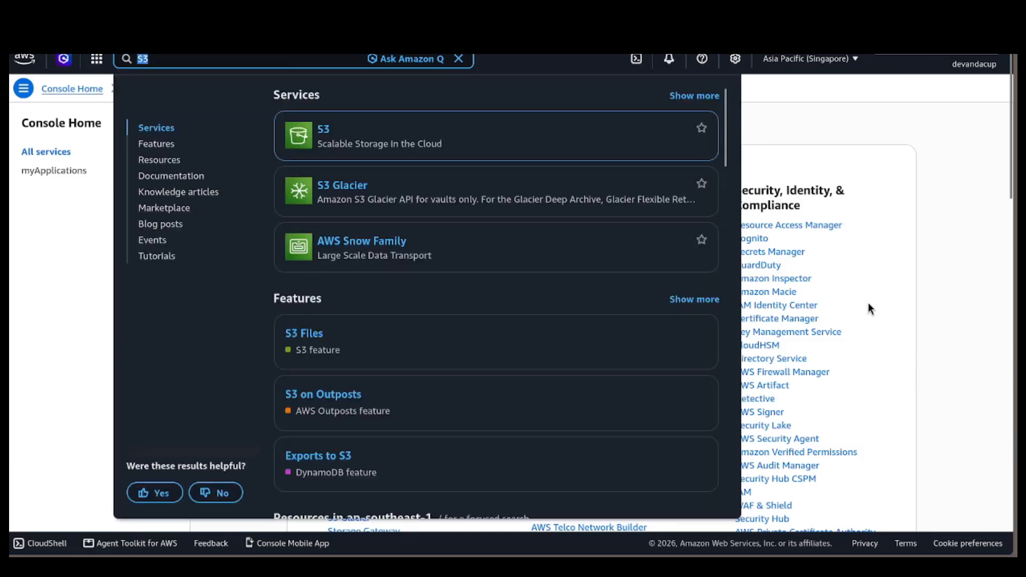
Search the console for Cluster and for Container, look through the matching services, and close the search.
key(BackSpace)
text(Cluster)
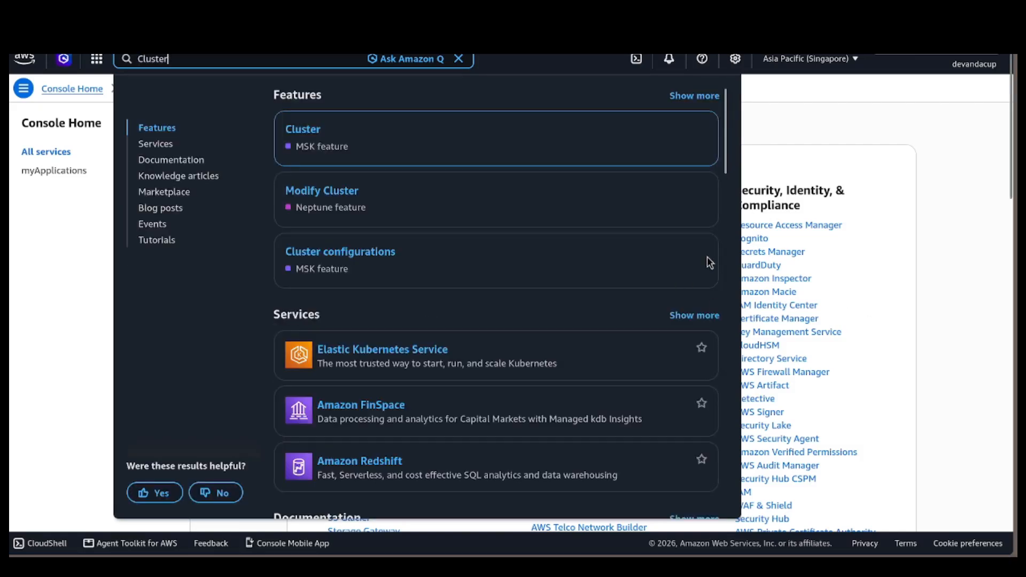
scroll(547, 287, down, 4)
key(ctrl+a)
key(BackSpace)
text(Container)
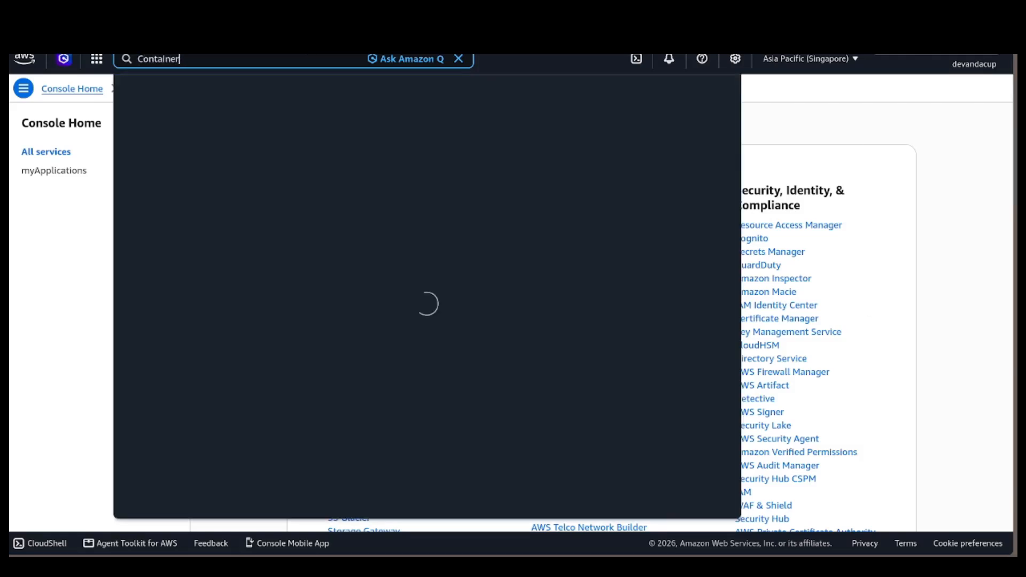
drag(726, 146, 716, 194)
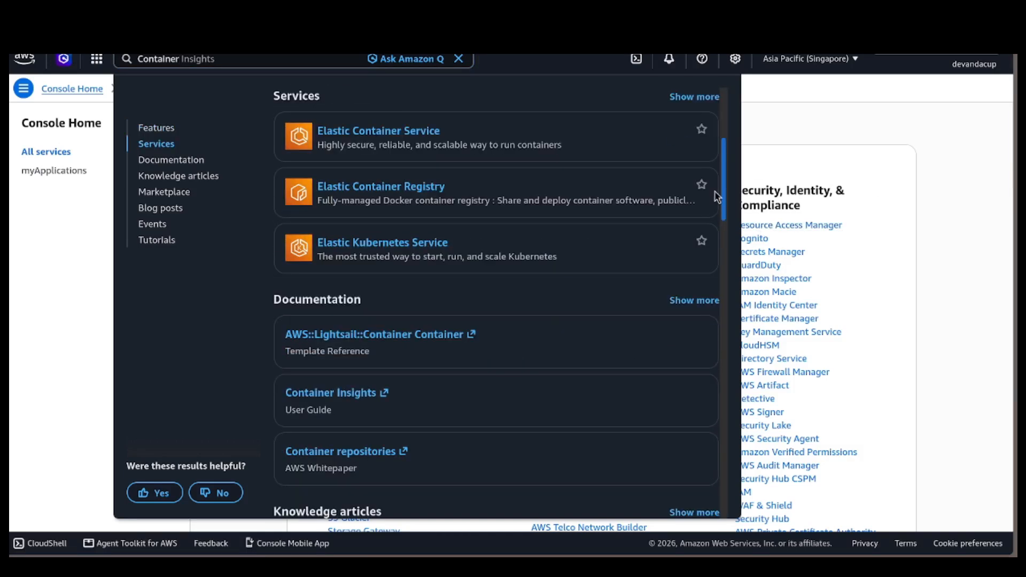
click(941, 297)
Open the region list on Console Home and look through the available AWS regions.
click(810, 58)
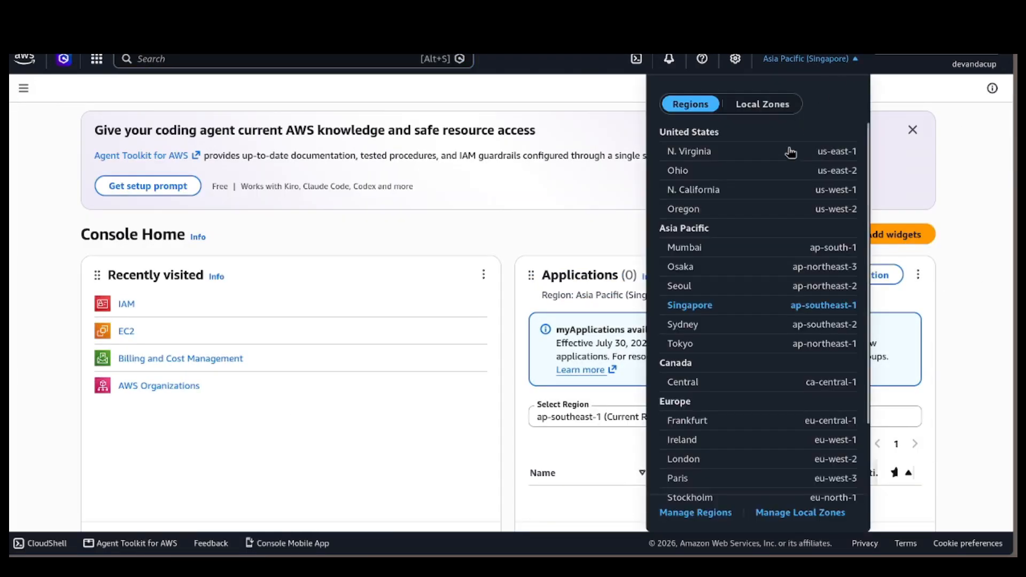
scroll(790, 160, down, 3)
scroll(790, 160, up, 3)
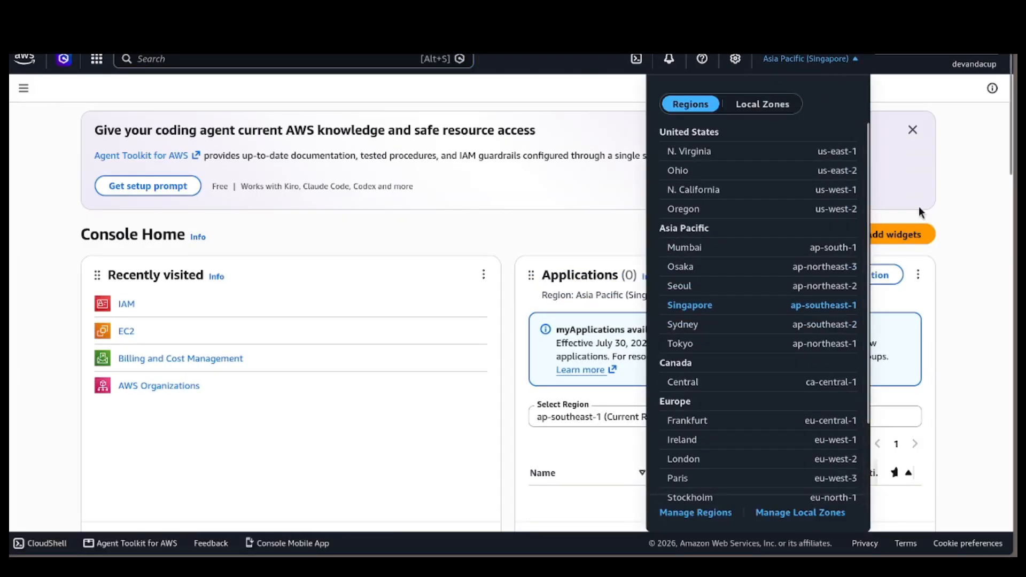
Switch the console region to N. Virginia (us-east-1) and back to Singapore (ap-southeast-1).
click(692, 154)
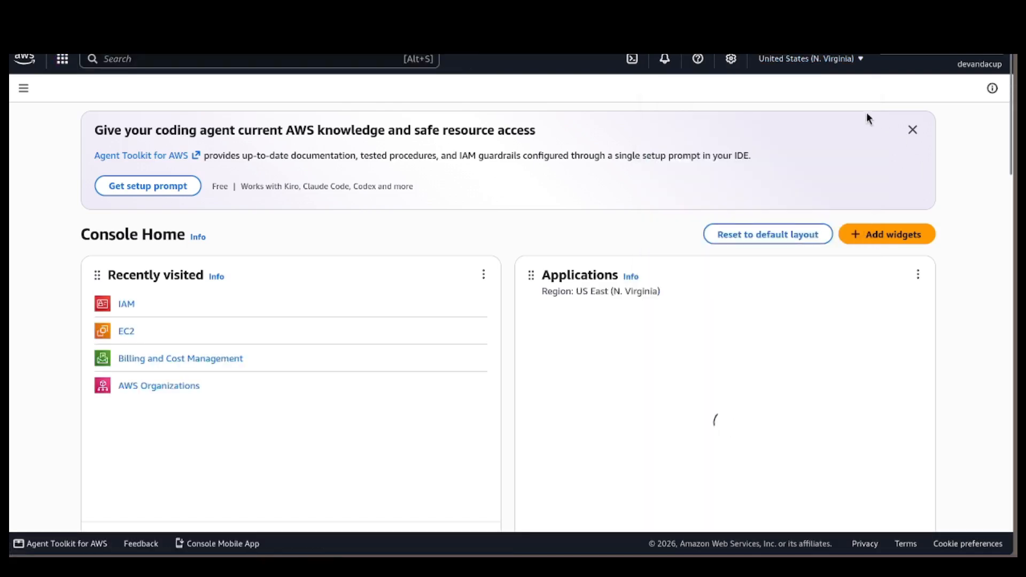
click(837, 67)
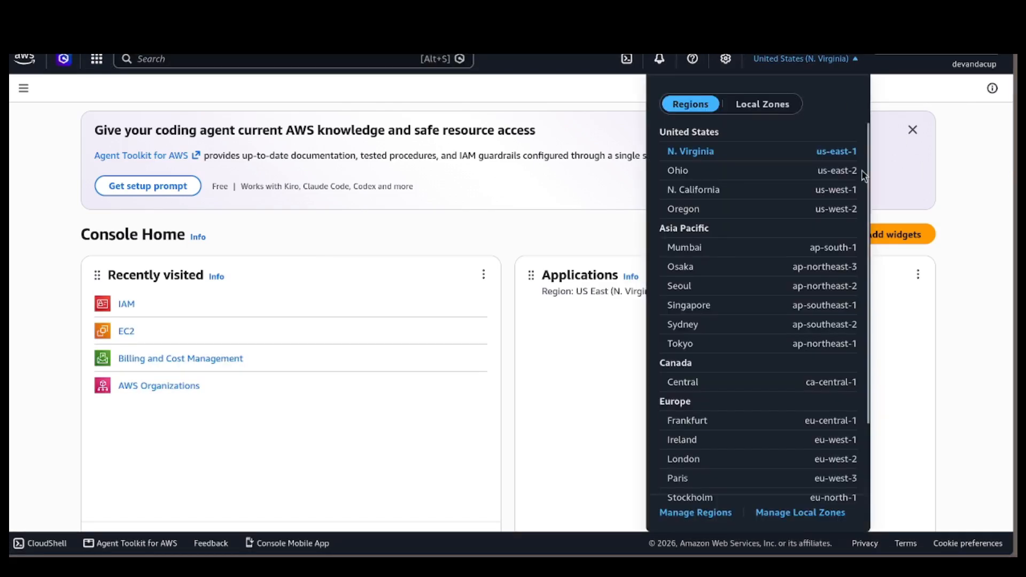
click(690, 307)
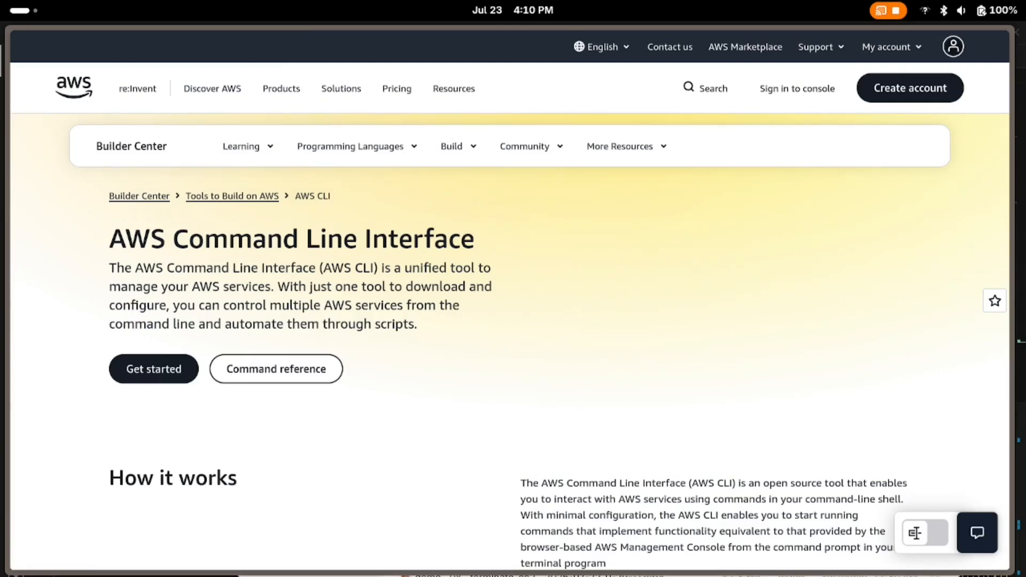
Read through the AWS Command Line Interface page and open its getting started guide.
scroll(505, 409, down, 5)
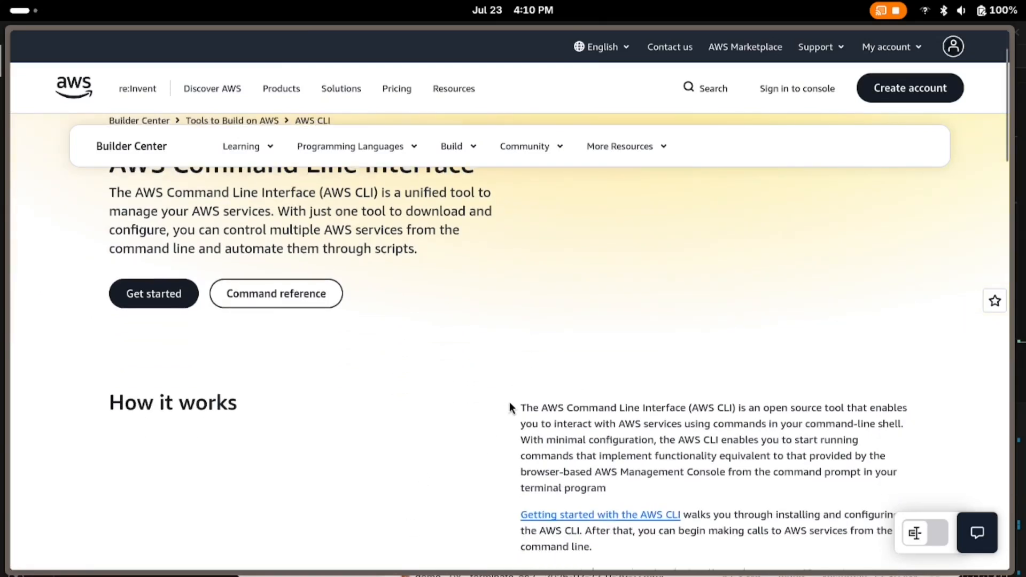
scroll(944, 366, down, 7)
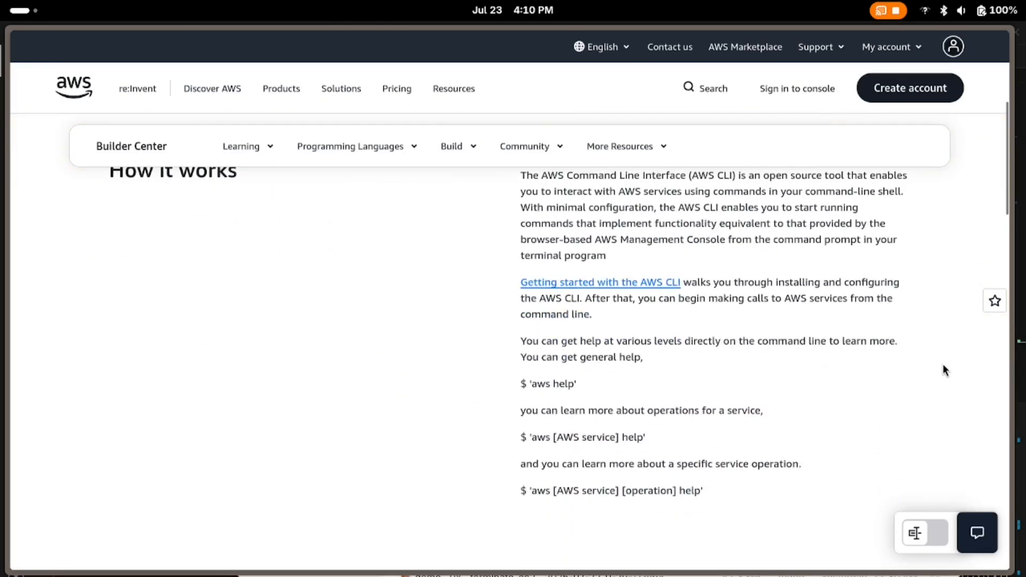
drag(1007, 276, 1018, 132)
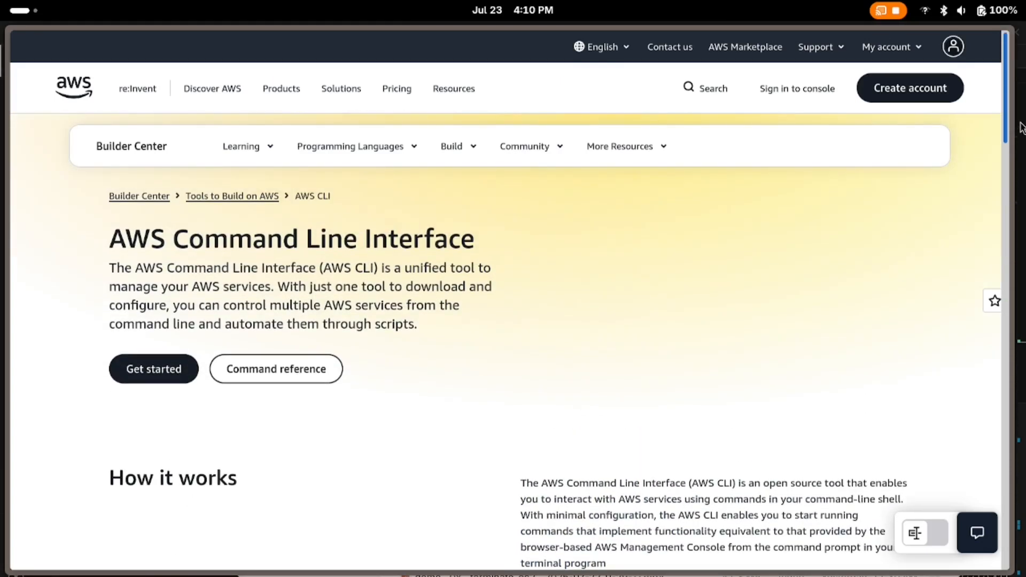
click(176, 368)
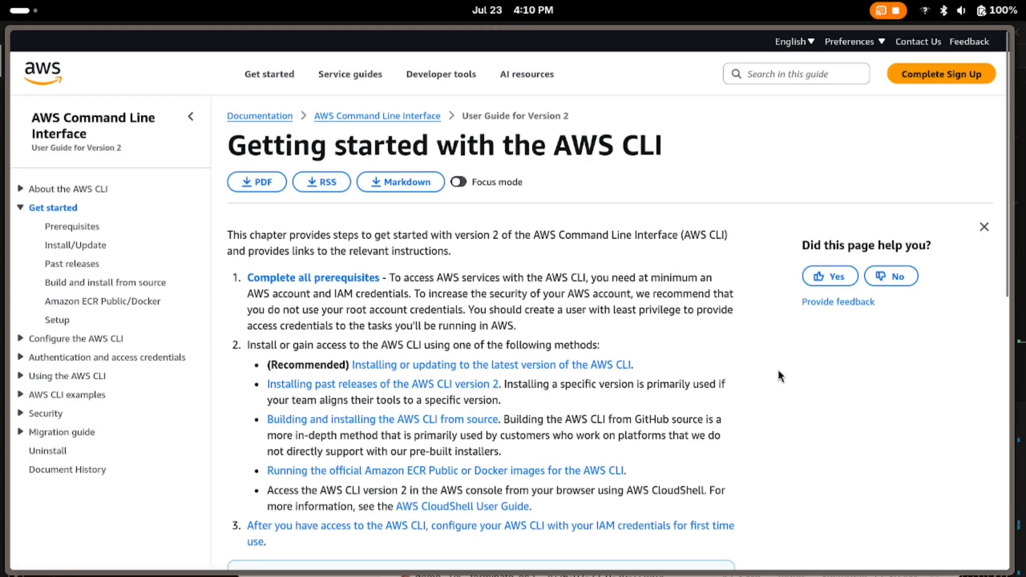
scroll(779, 370, down, 4)
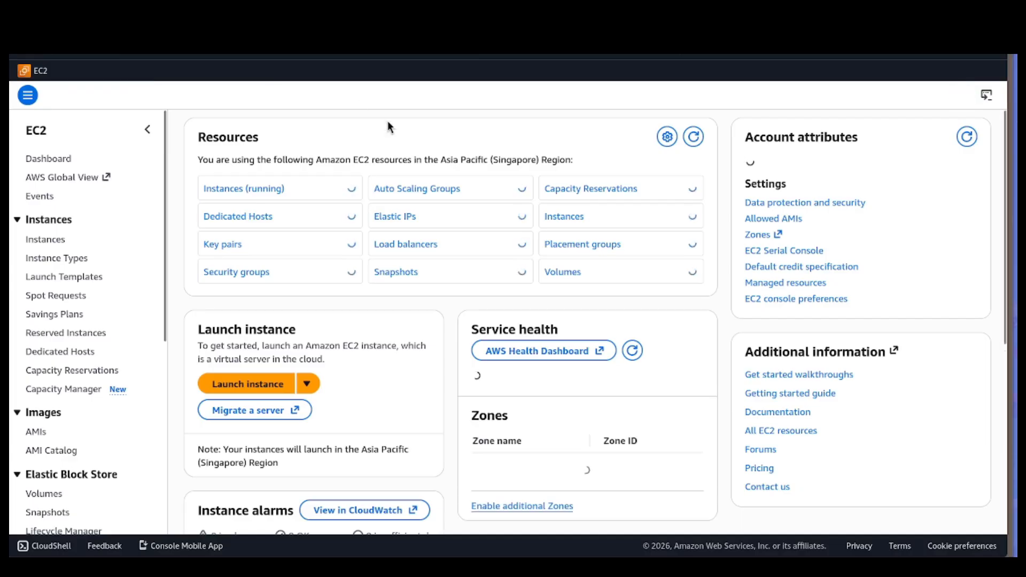
Start launching a new EC2 instance from the EC2 dashboard and name it first-evahh.
click(268, 383)
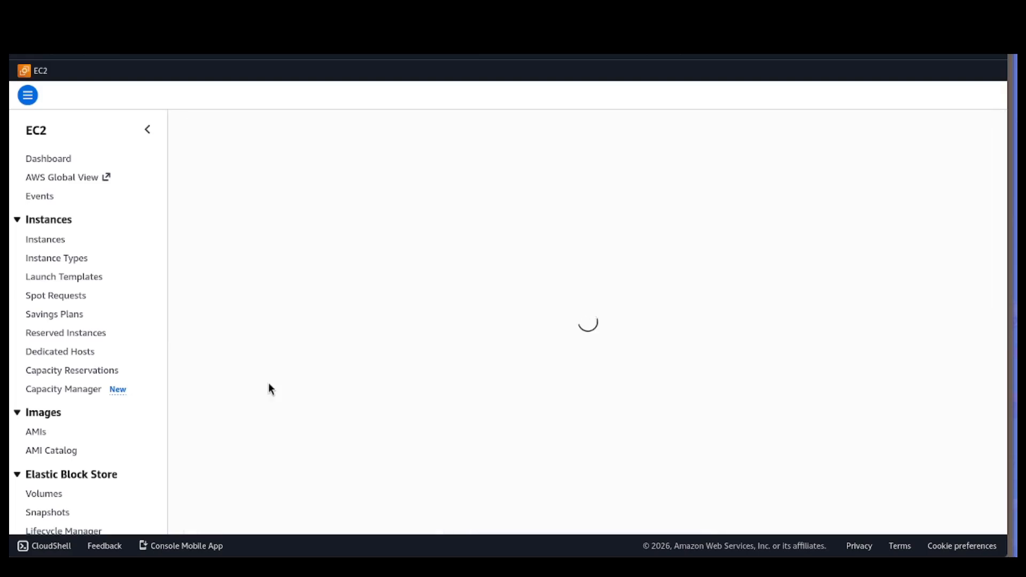
click(391, 289)
text(first-evahh)
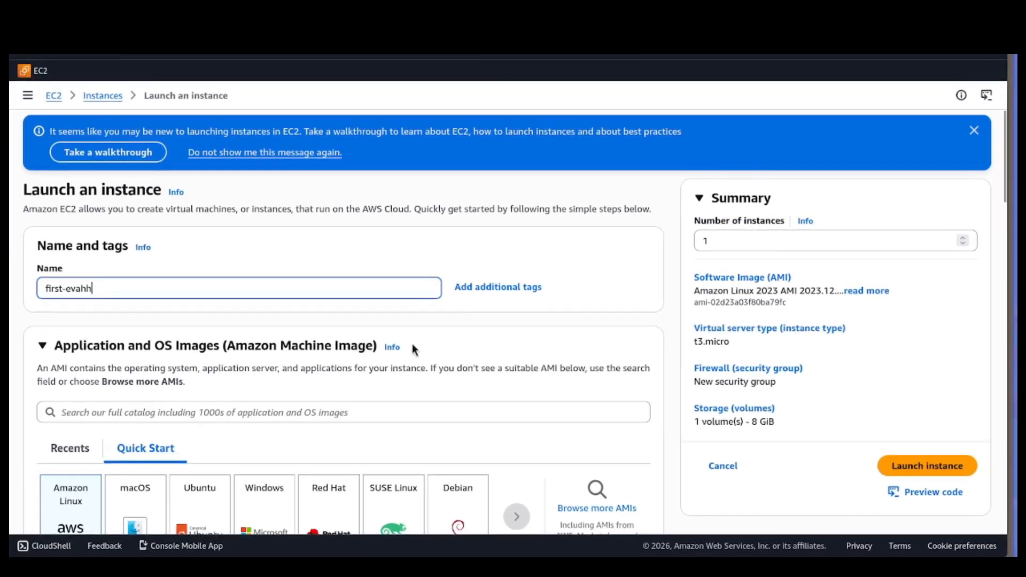
Review the Amazon Machine Image choices, architecture and instance type settings offered for the new instance.
scroll(412, 345, down, 7)
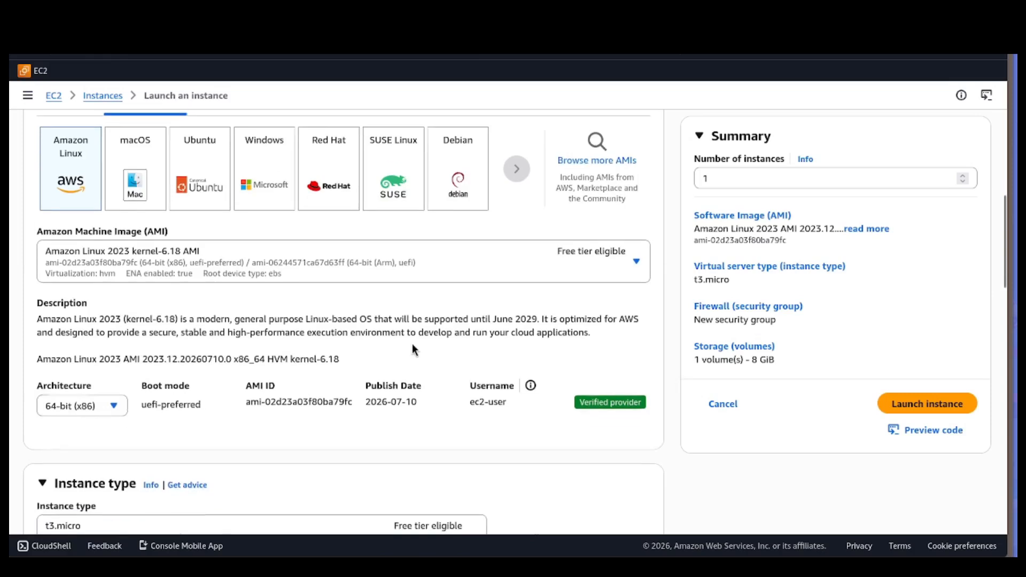
scroll(412, 344, down, 3)
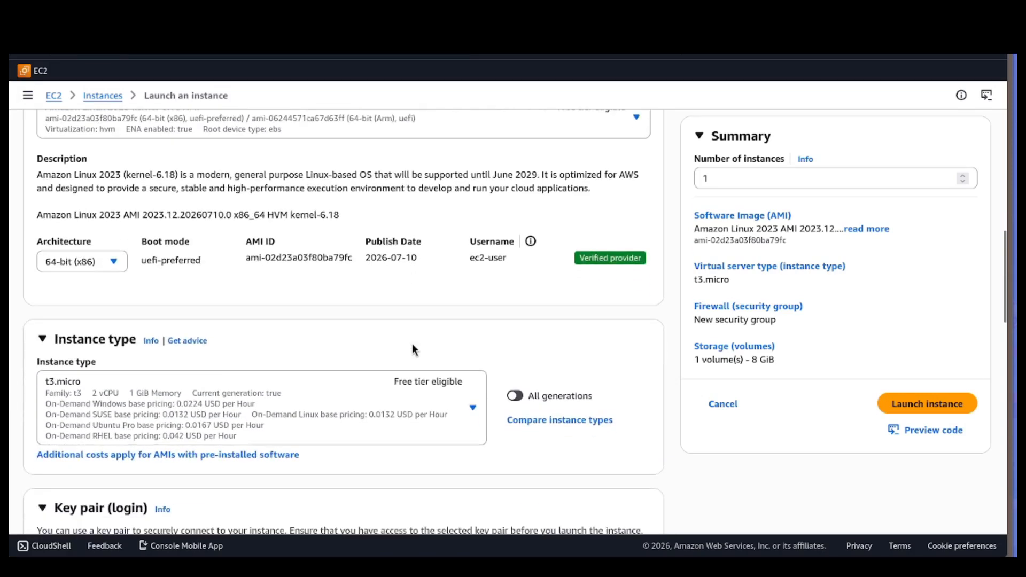
scroll(412, 344, down, 1)
scroll(412, 344, up, 7)
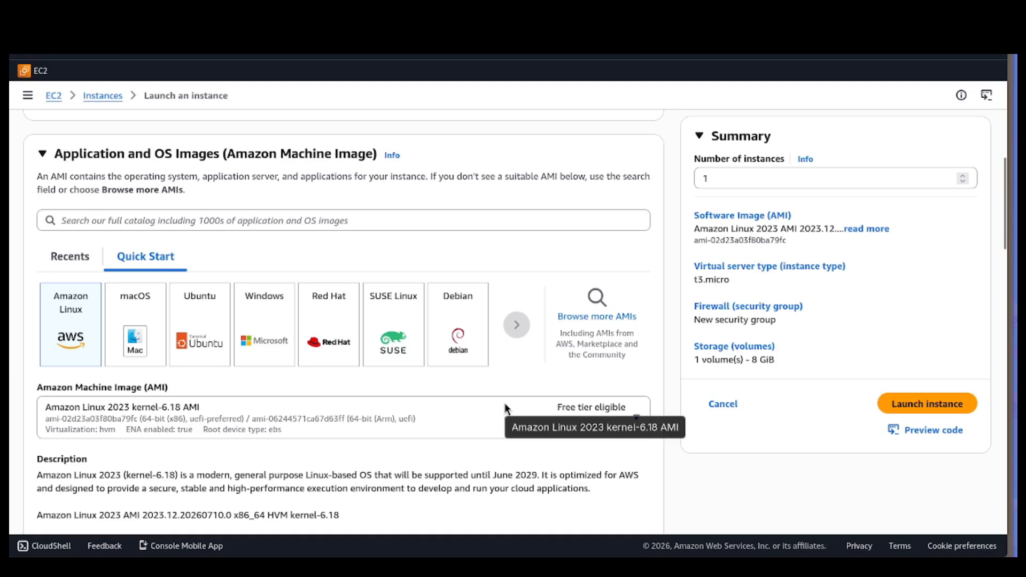
scroll(506, 409, down, 2)
scroll(507, 409, down, 4)
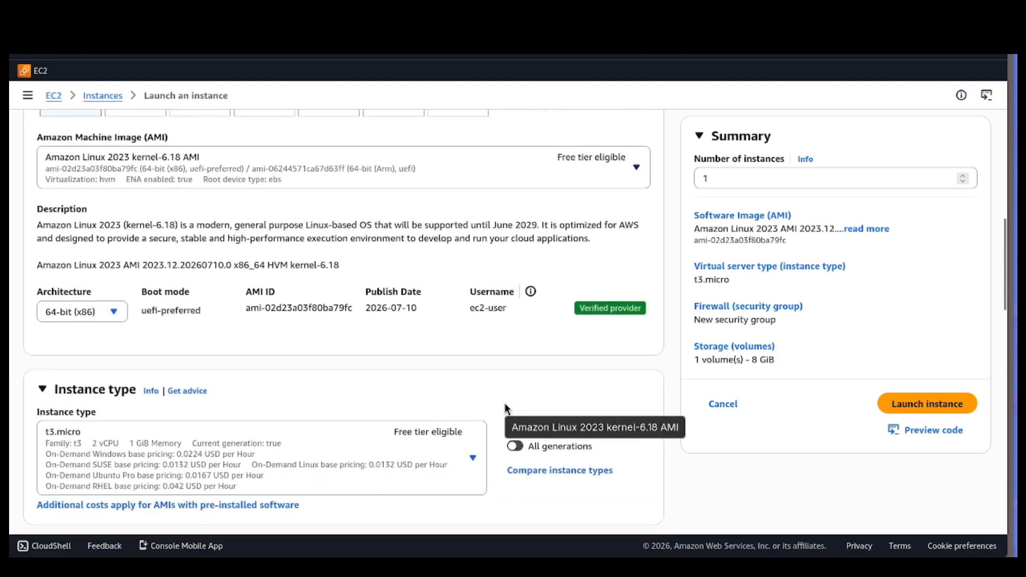
scroll(507, 409, down, 2)
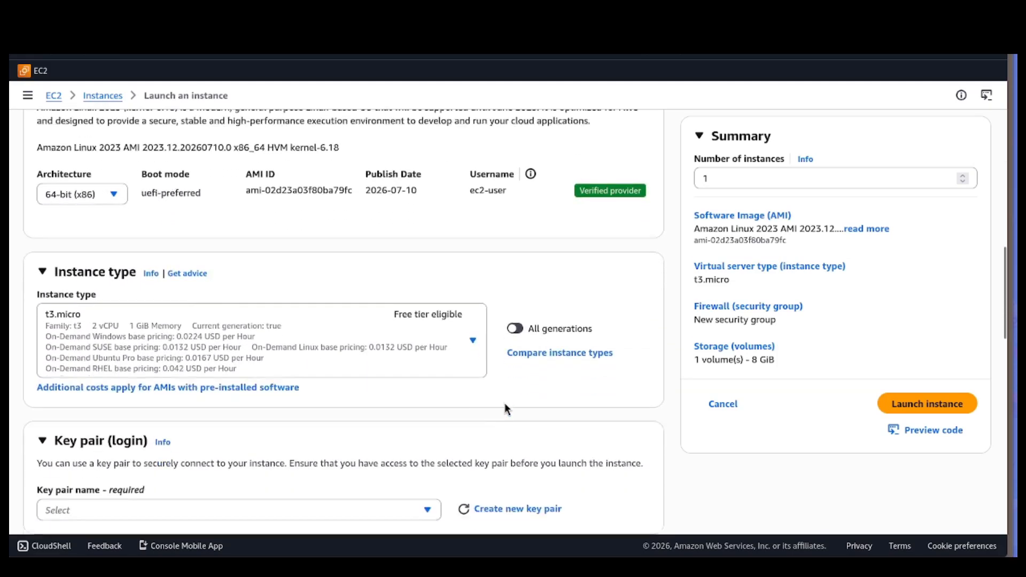
scroll(507, 409, up, 1)
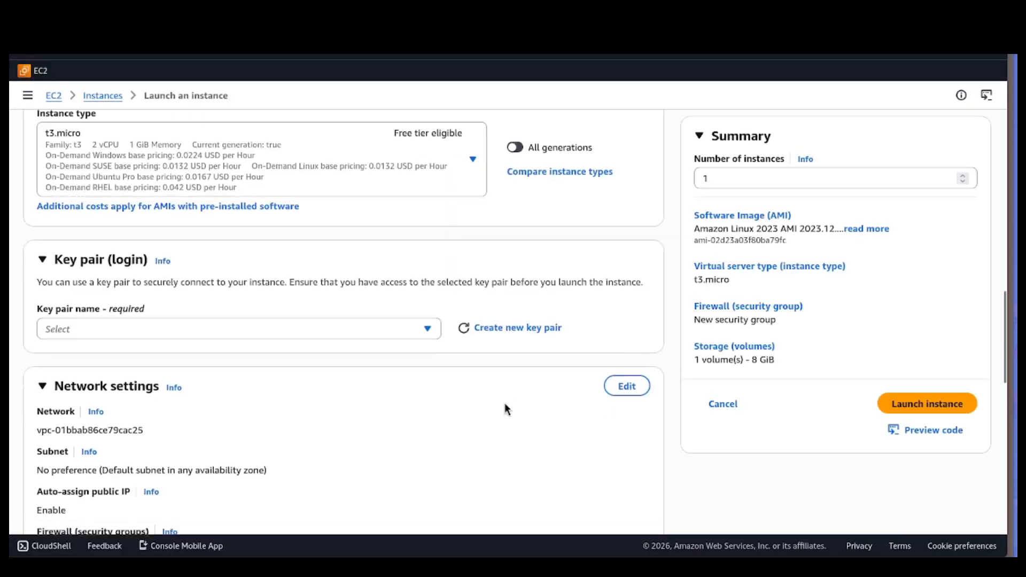
Choose the key pair option and launch the instance with the default network, security group and storage settings.
scroll(504, 408, down, 3)
click(417, 257)
click(438, 281)
scroll(469, 291, down, 4)
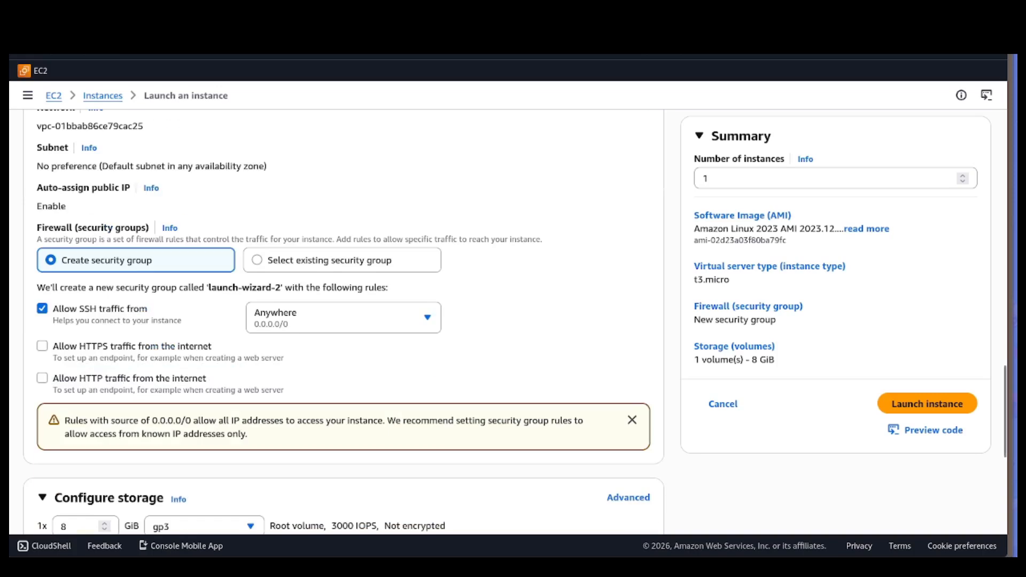
scroll(366, 260, down, 5)
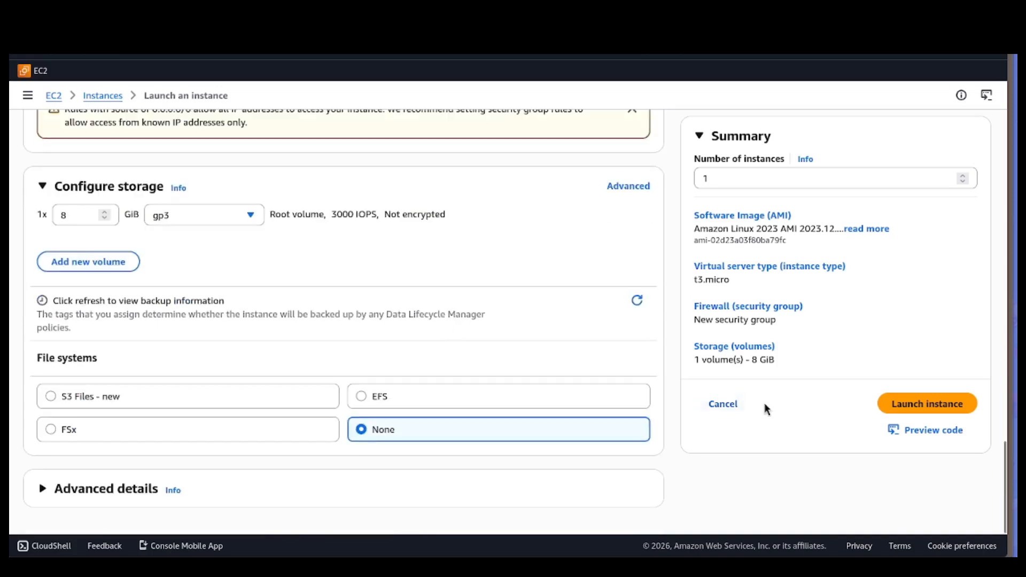
click(909, 405)
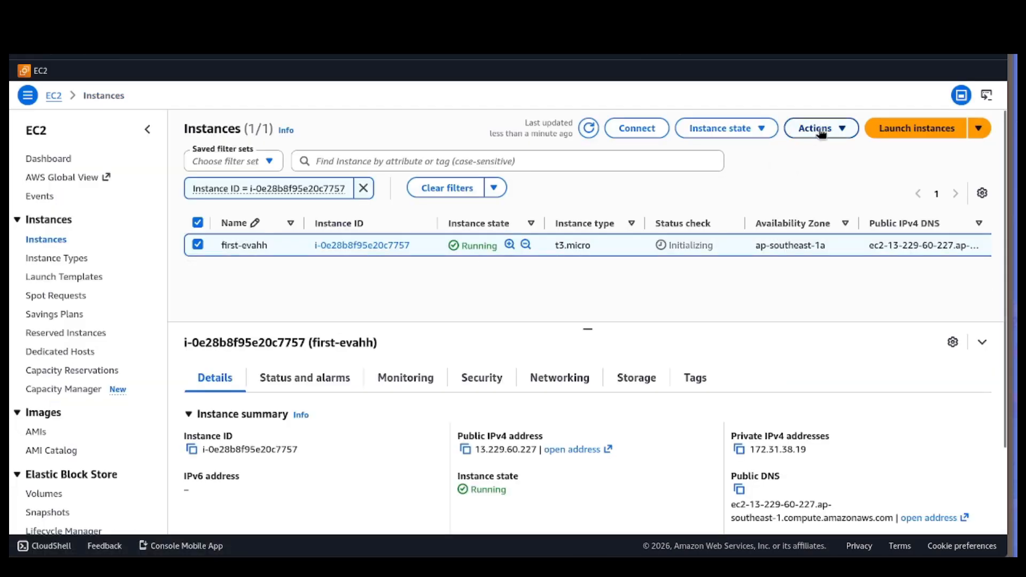
Refresh the instances list, select first-evahh and connect to it with EC2 Instance Connect as ec2-user.
click(590, 129)
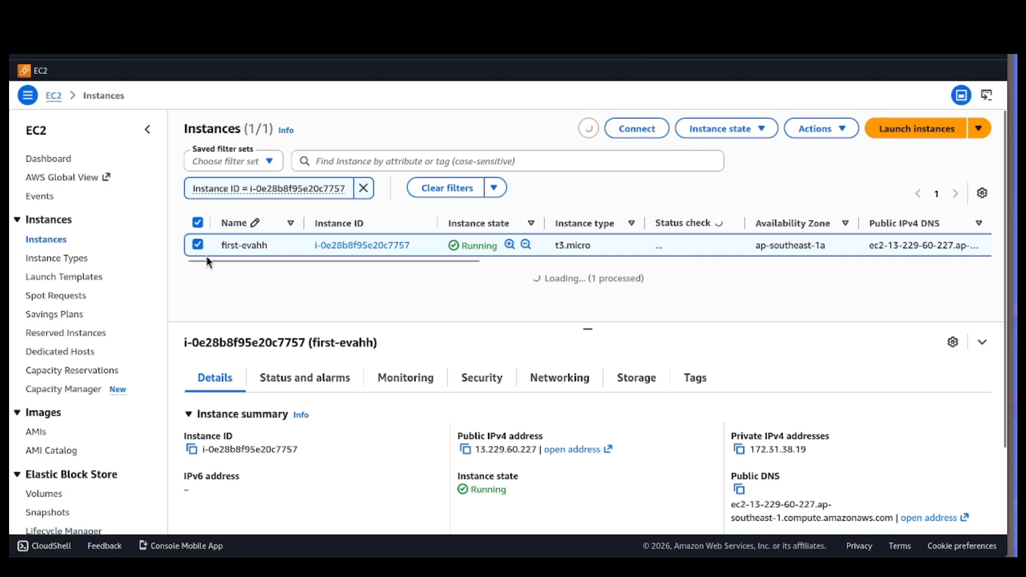
click(198, 222)
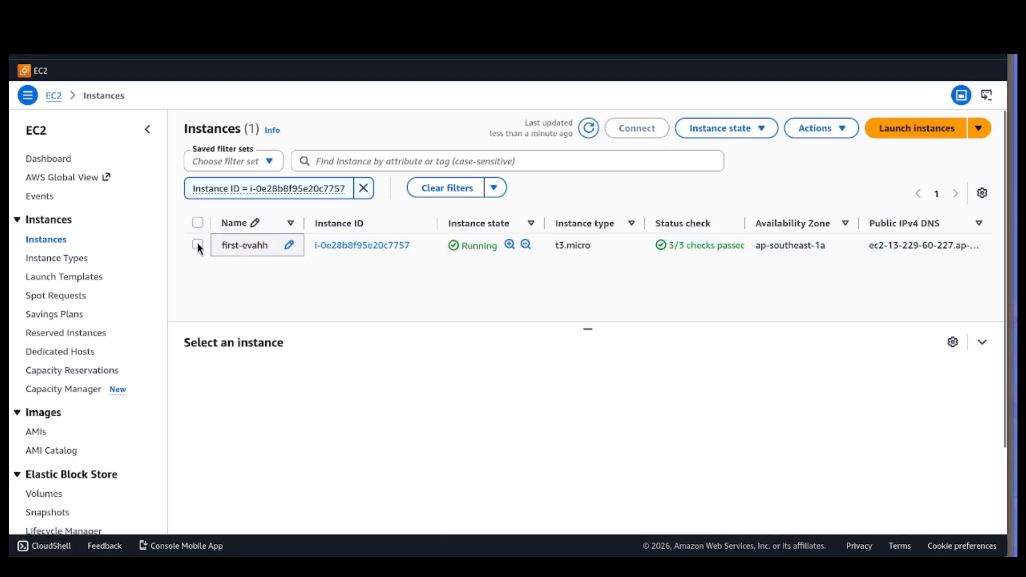
click(198, 246)
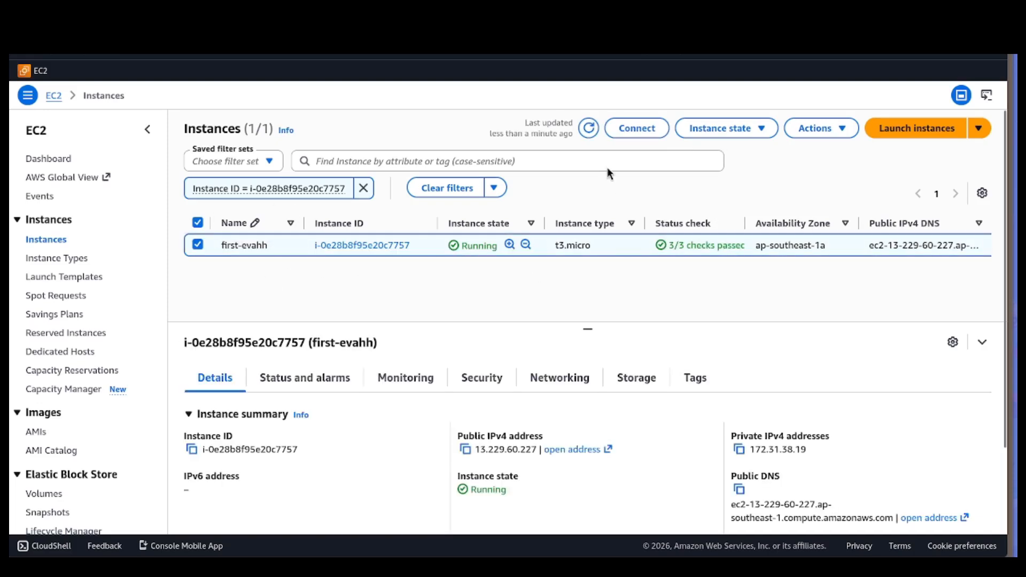
click(622, 127)
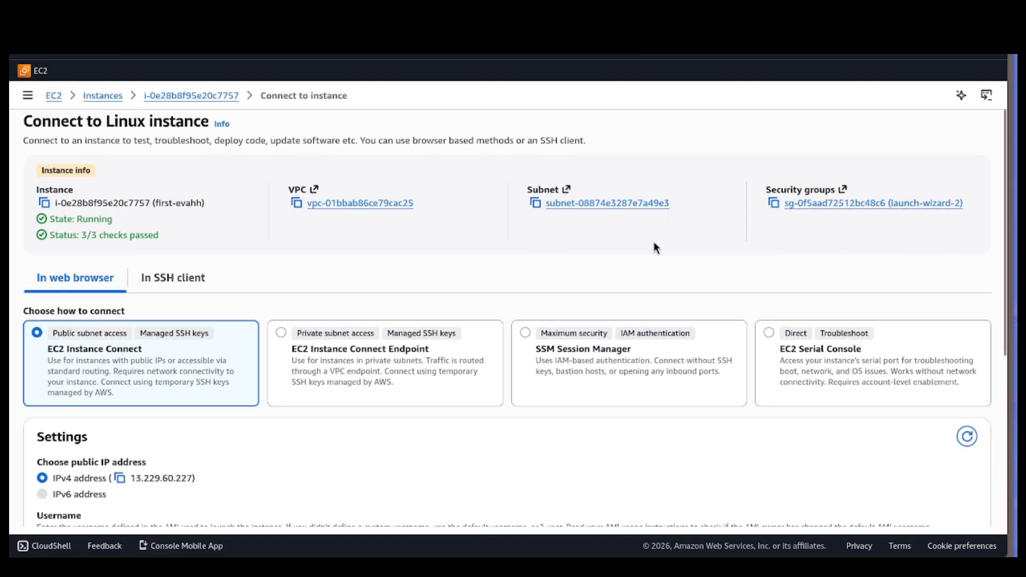
scroll(654, 242, down, 5)
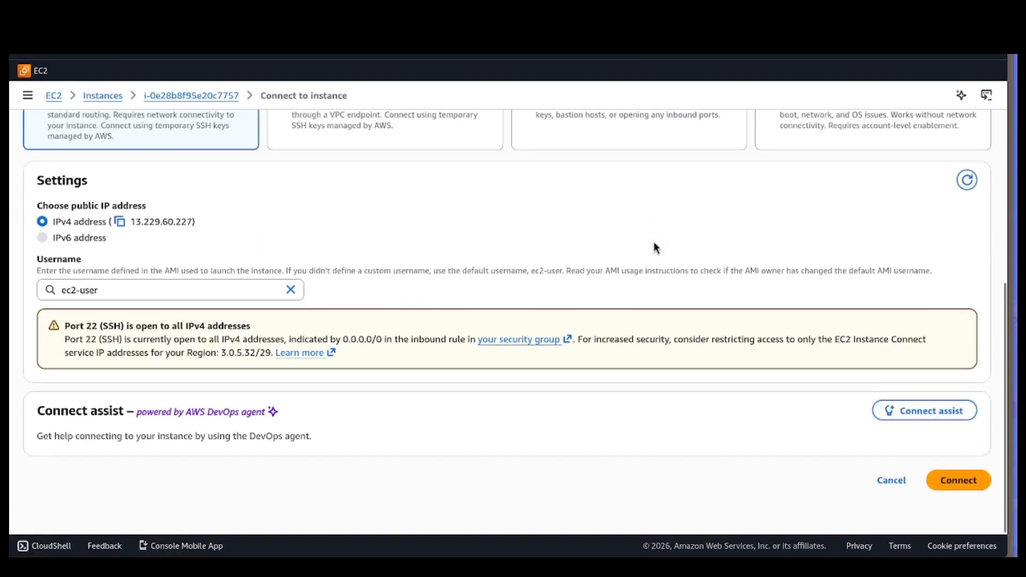
click(956, 493)
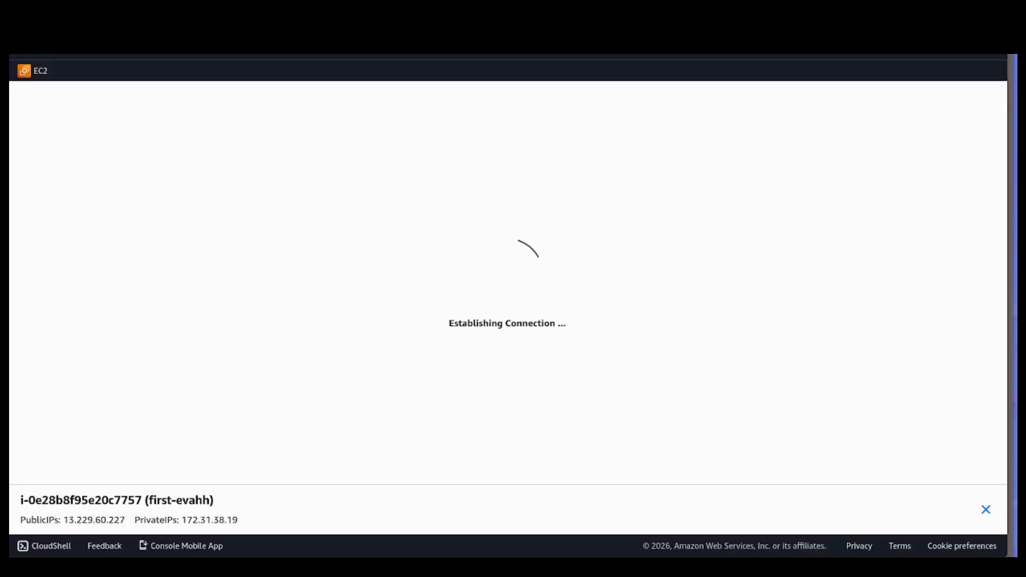
Run whoami and uname -a in the instance's terminal to check the login user and system details.
text(whoami)
key(Return)
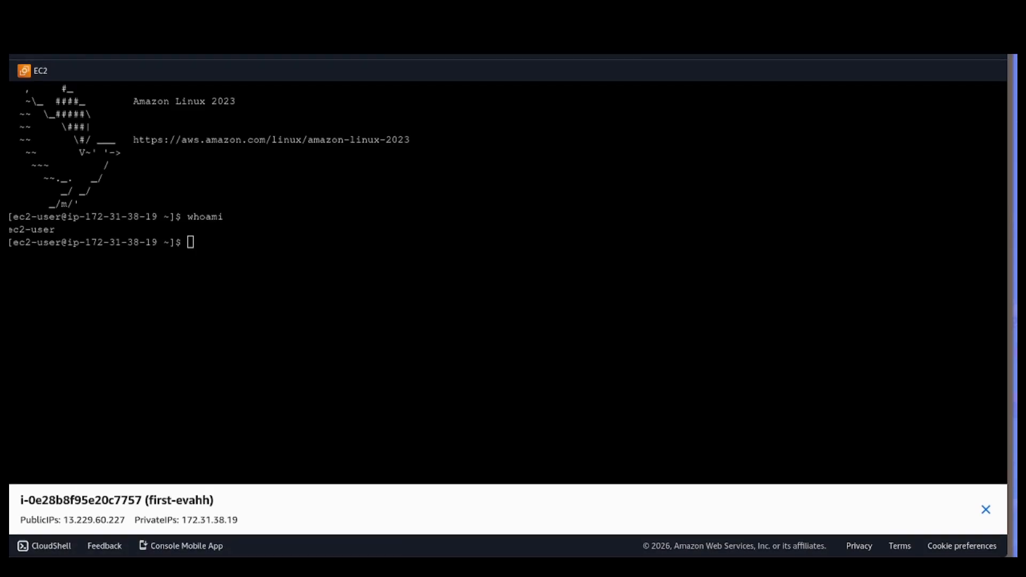
click(811, 206)
text(uname -a)
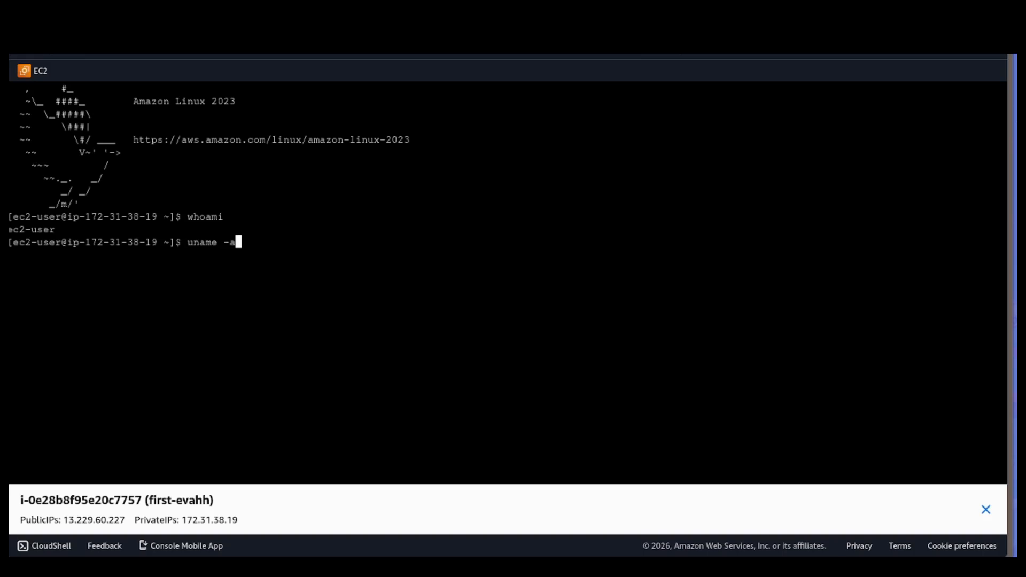
key(Return)
Install htop on the instance with sudo dnf install htop -y and start htop.
text(sudo dnf install htop -y)
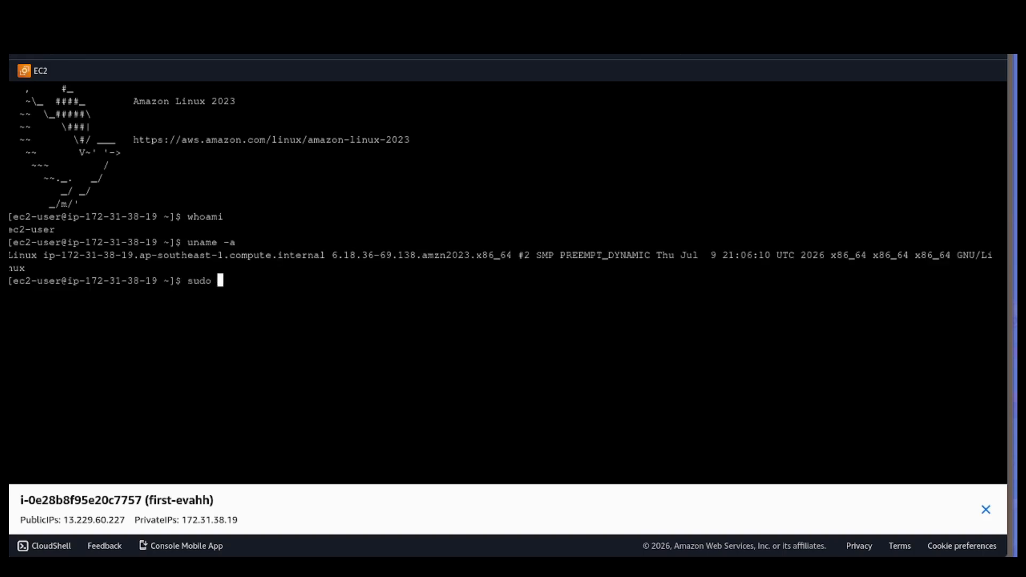
key(Return)
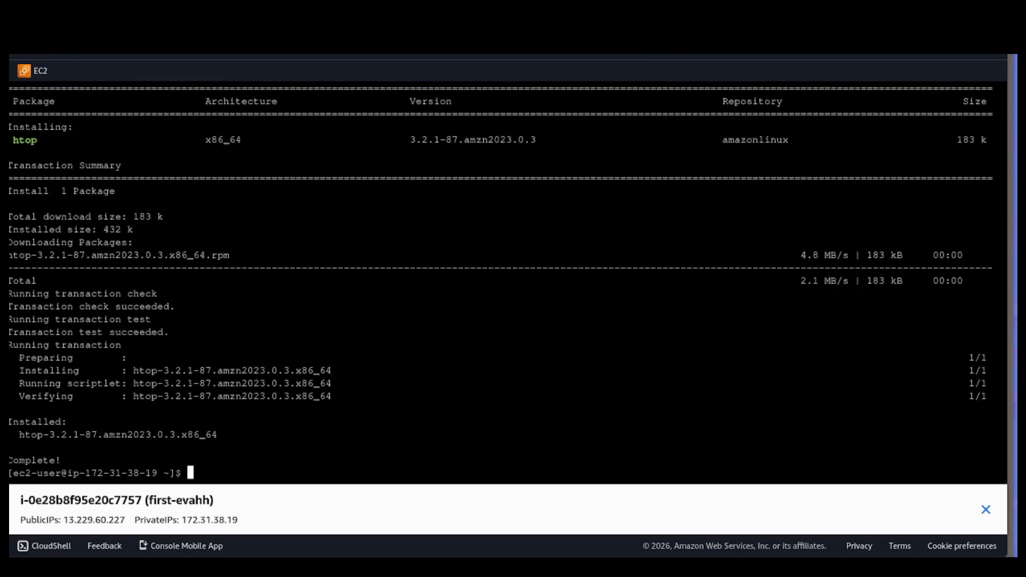
text(htop)
key(Return)
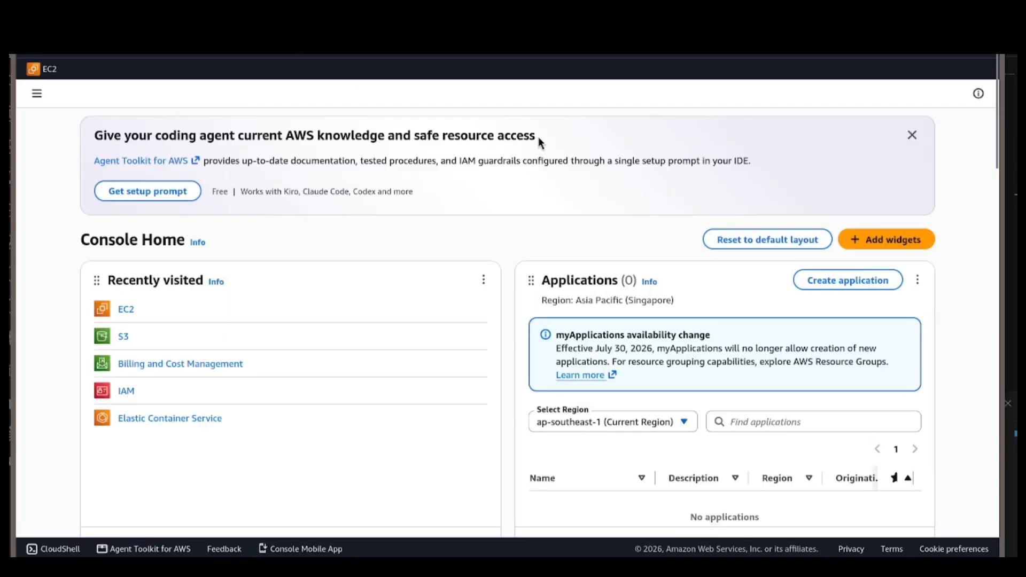
Search the console for "key pair" and open the EC2 Key pairs feature.
click(534, 47)
text(key pair)
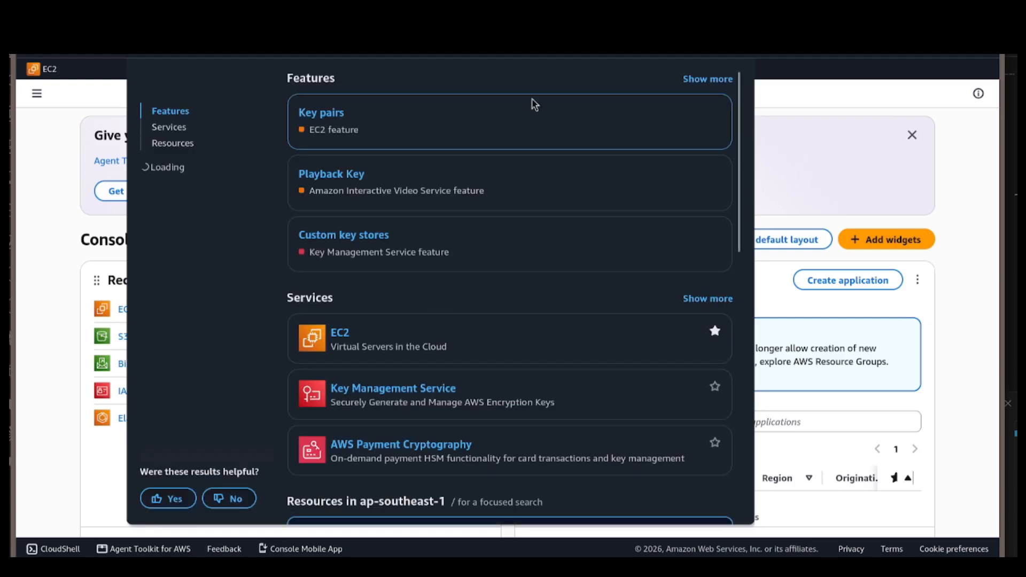
click(324, 114)
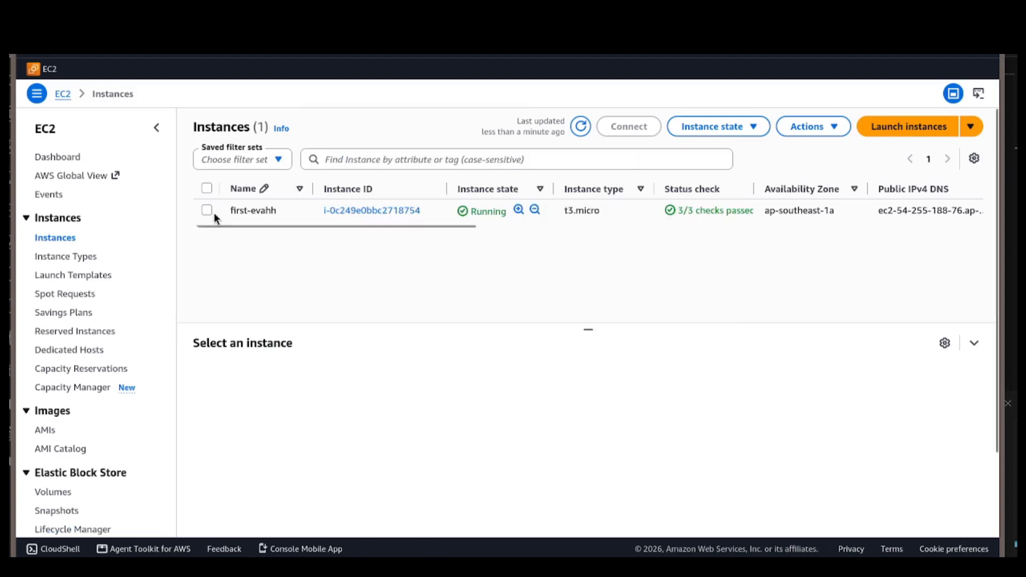
Terminate the first-evahh instance with the Skip OS shutdown option enabled.
click(208, 212)
click(740, 129)
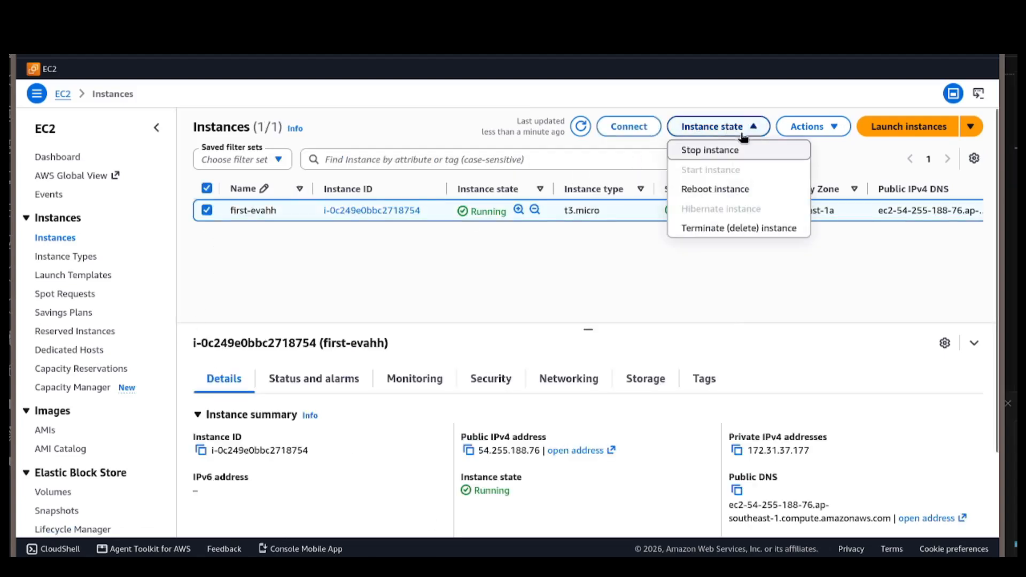
click(741, 229)
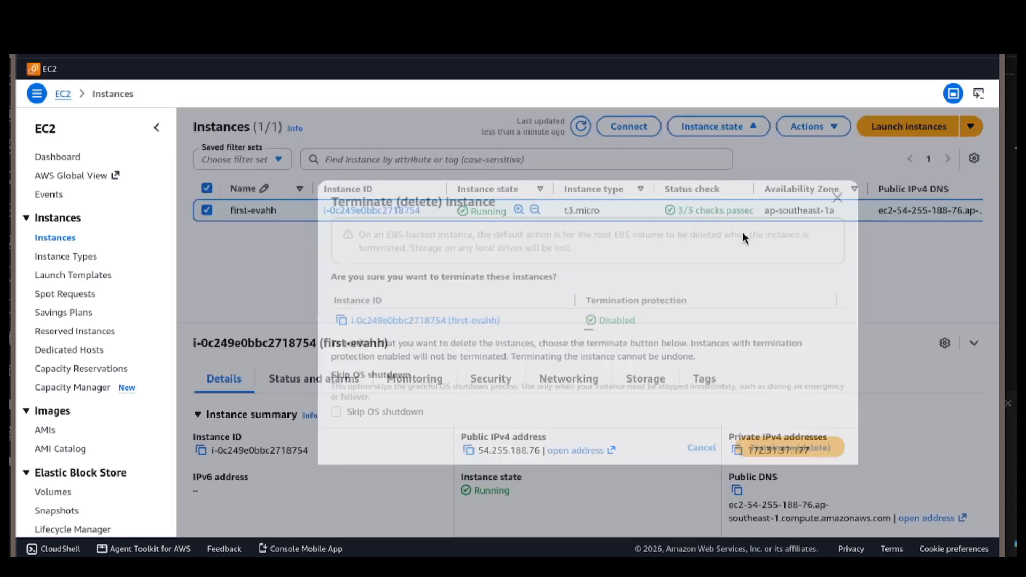
click(377, 416)
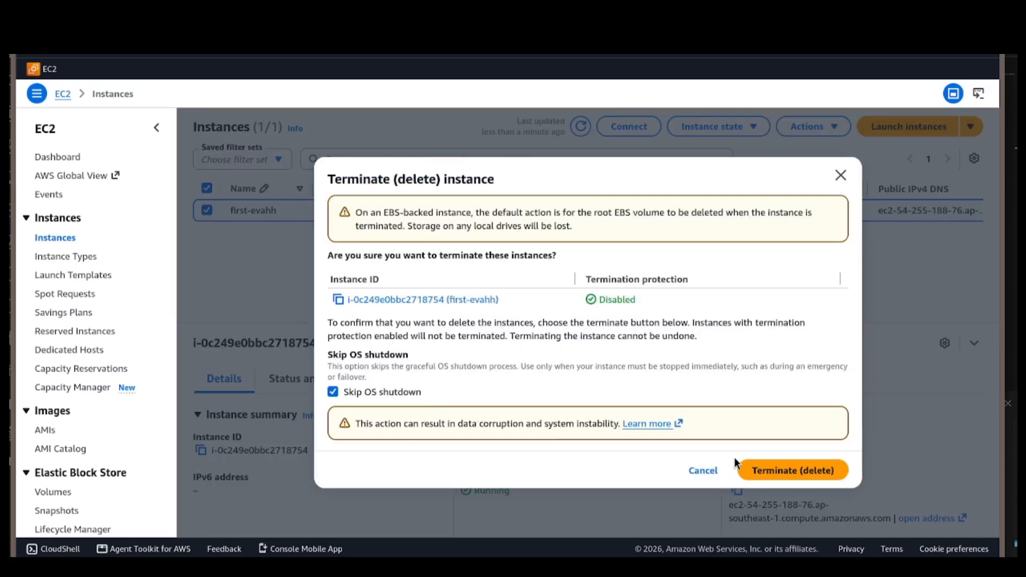
click(765, 469)
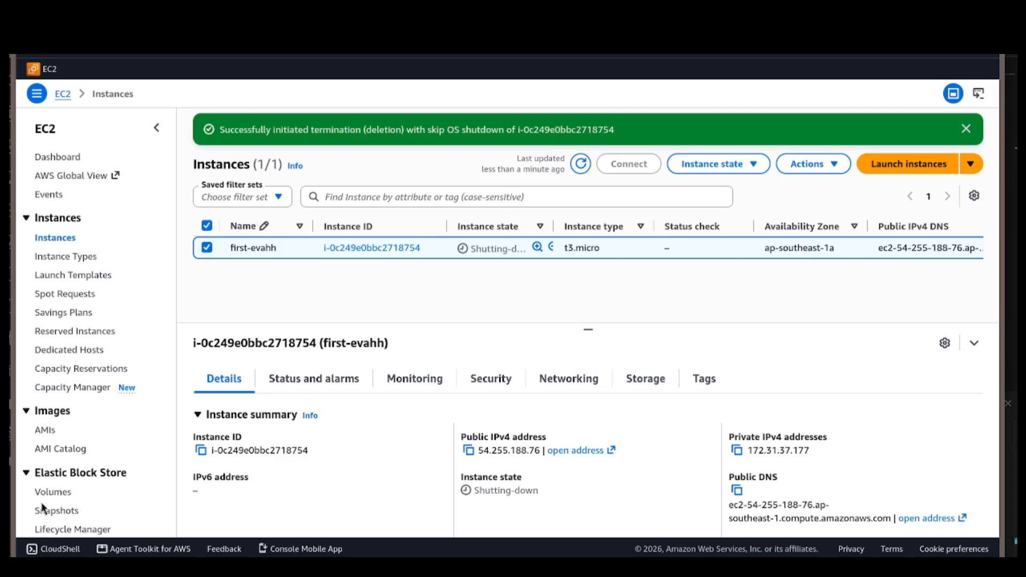
Refresh the instances list to check the state of the first-evahh instance.
click(581, 164)
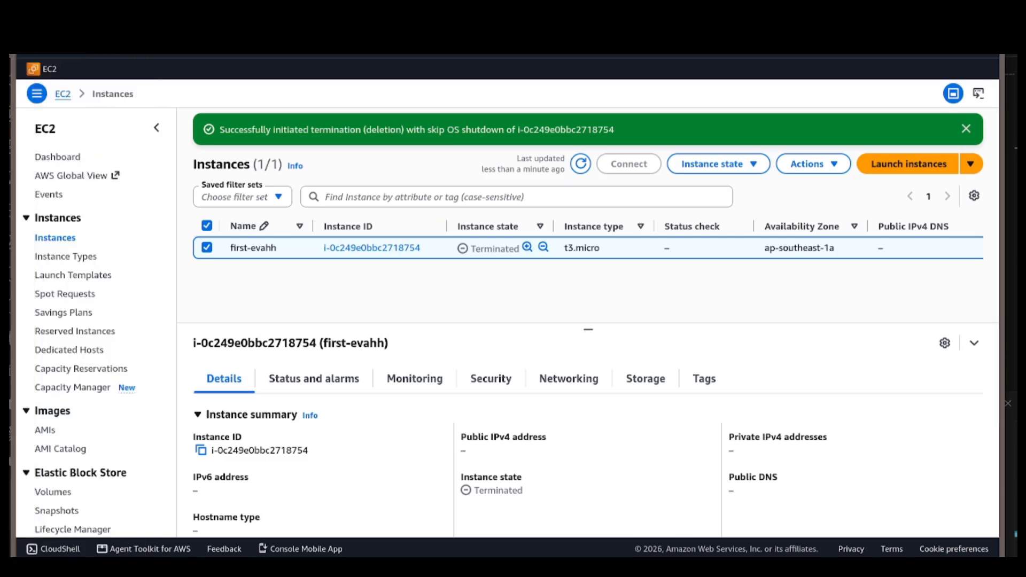
click(581, 164)
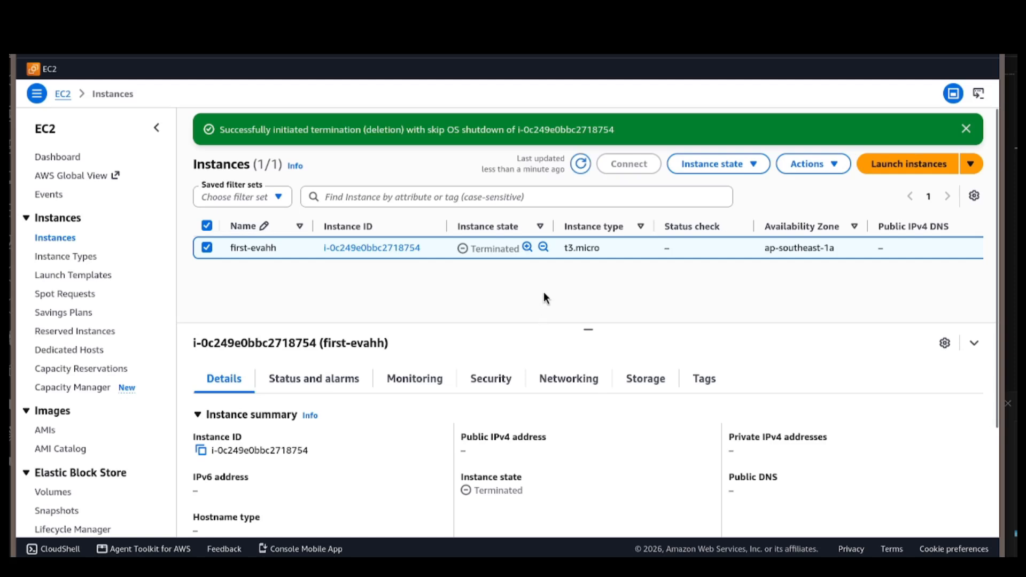
click(580, 169)
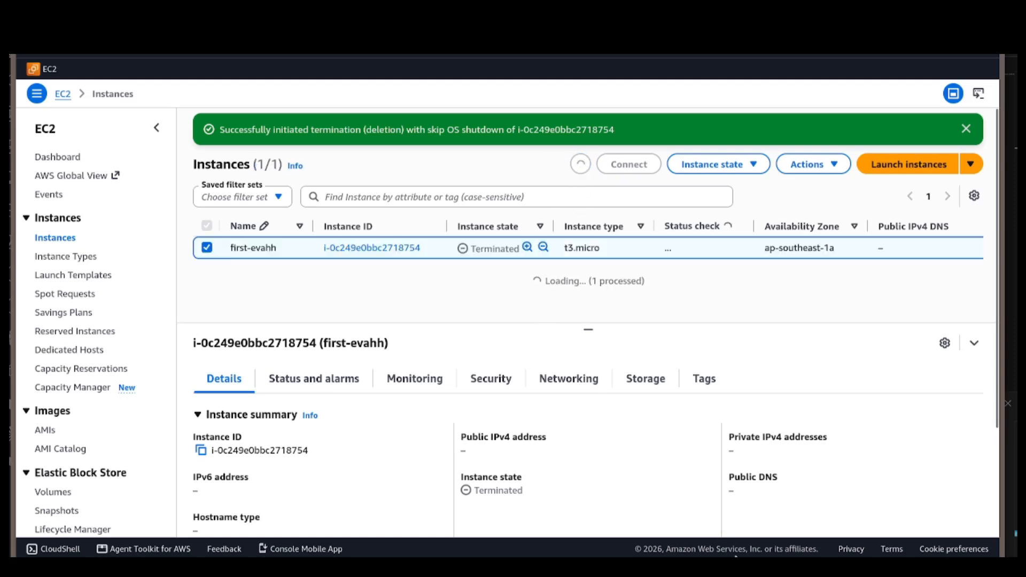